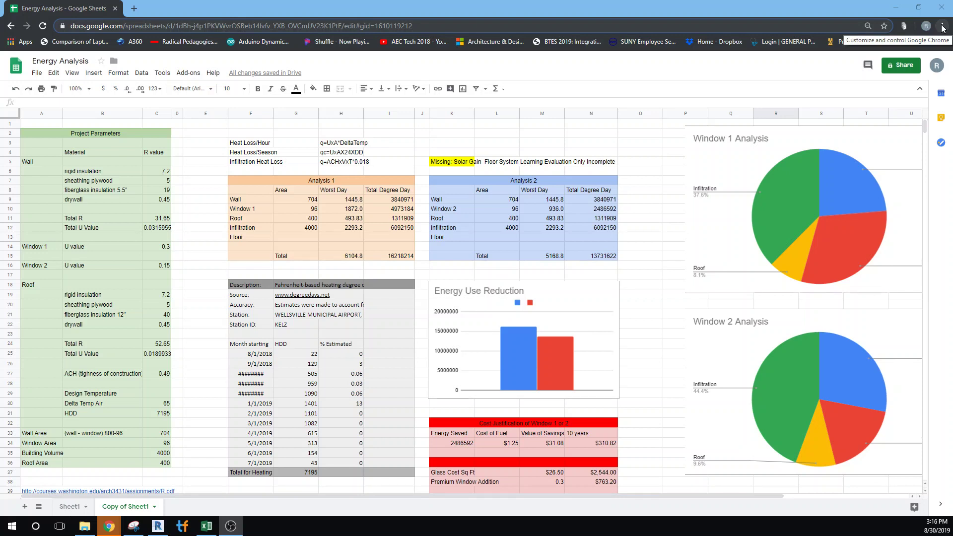
Set the browser page zoom to 100%
click(942, 28)
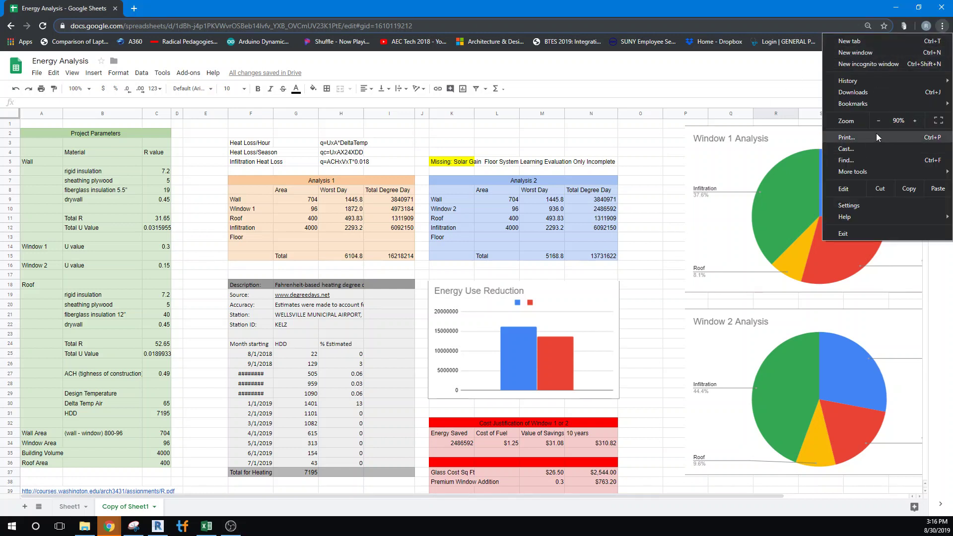
click(913, 120)
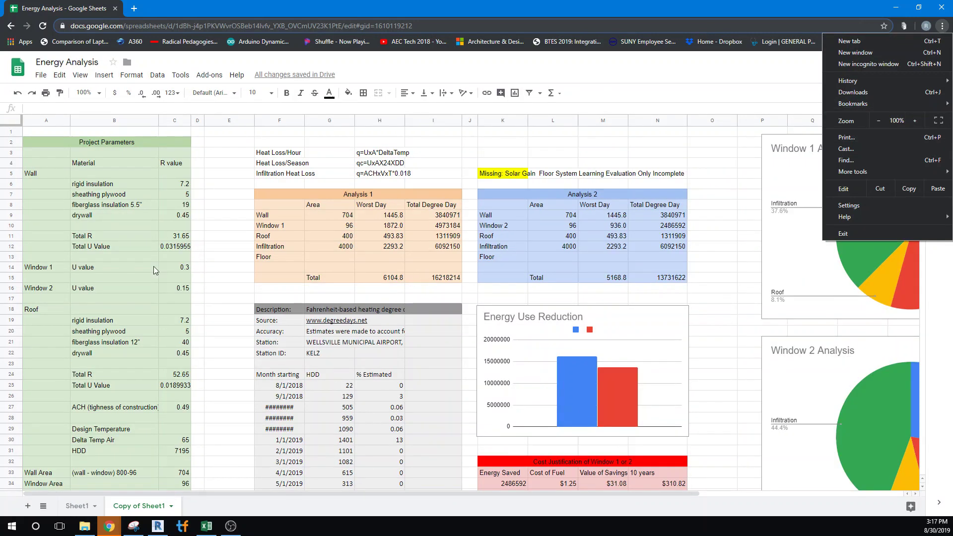
click(687, 85)
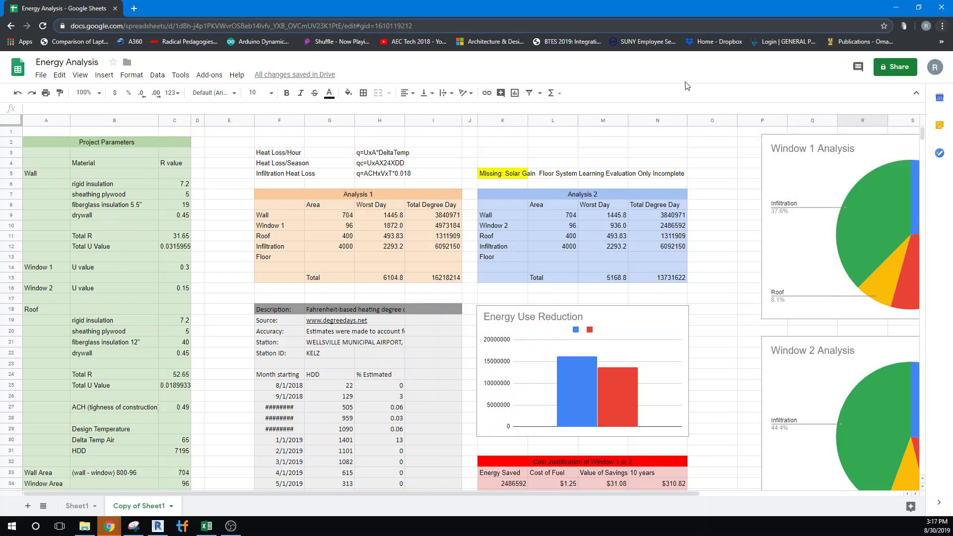
Open docs.google.com in a new tab, switch to Sheets and create a blank spreadsheet
click(134, 9)
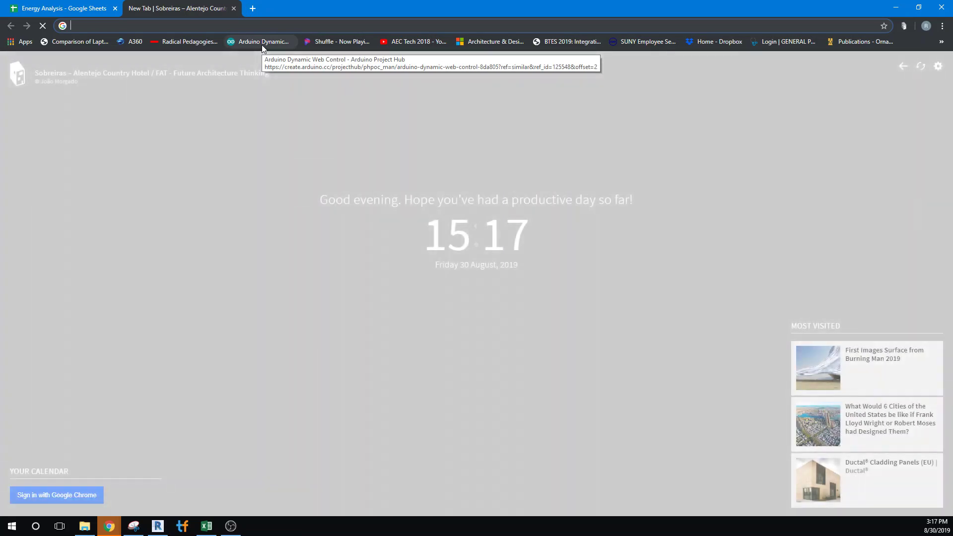
text(doc)
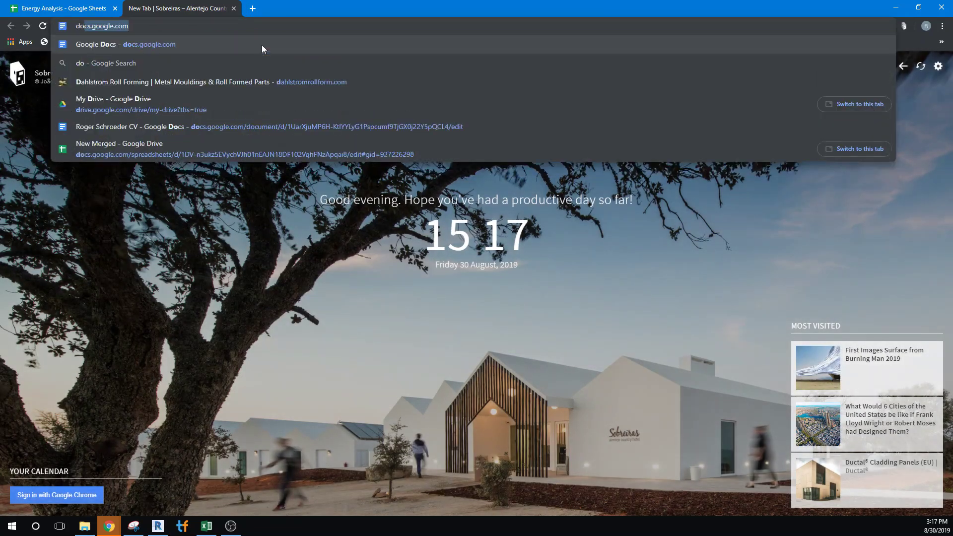
text(s)
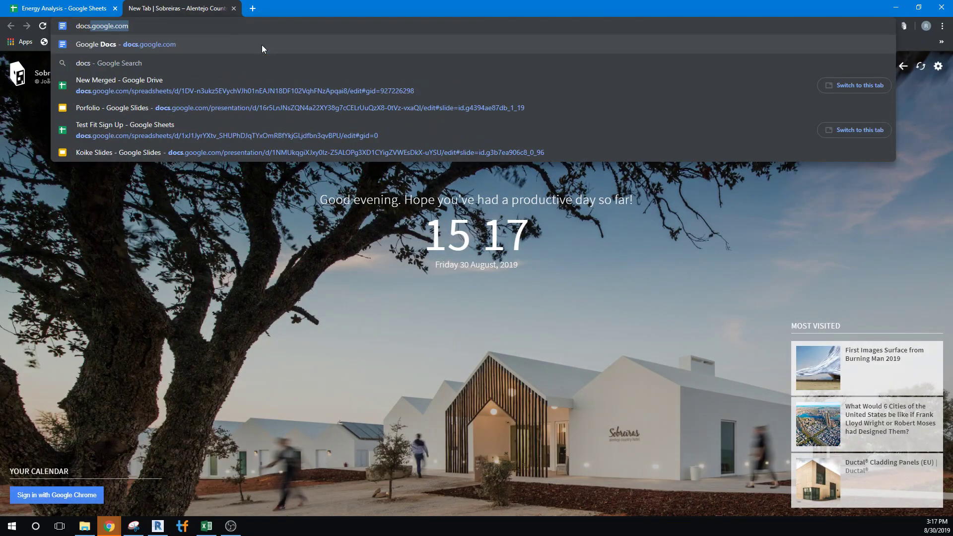
click(124, 45)
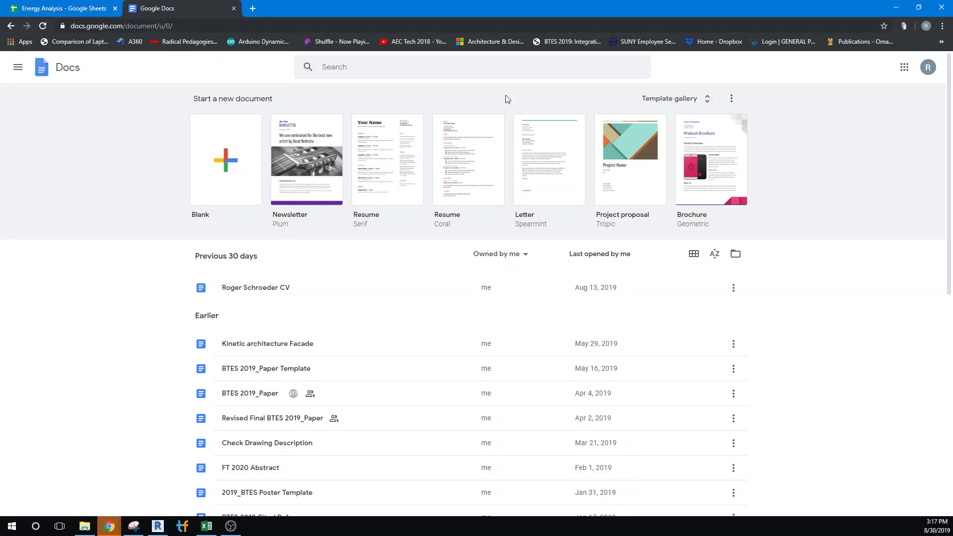
click(17, 67)
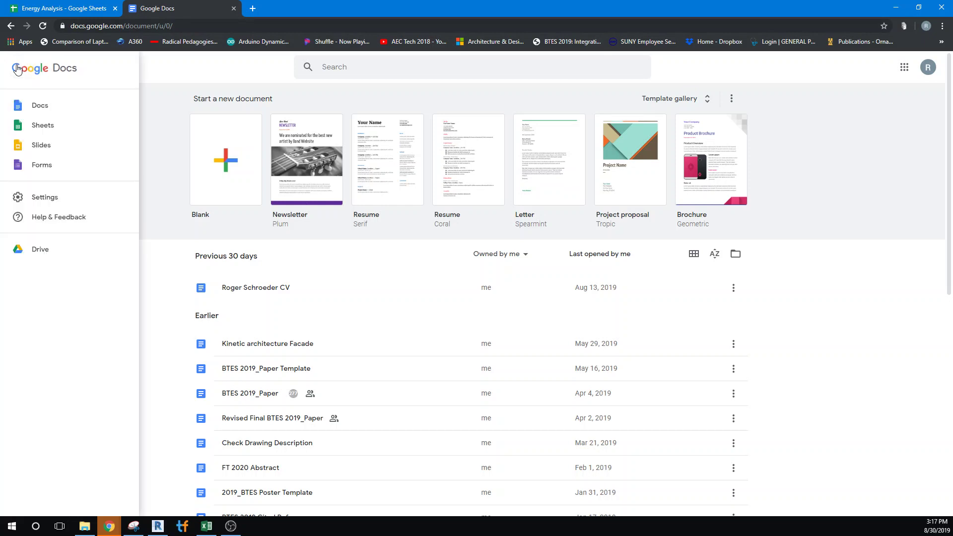
click(49, 127)
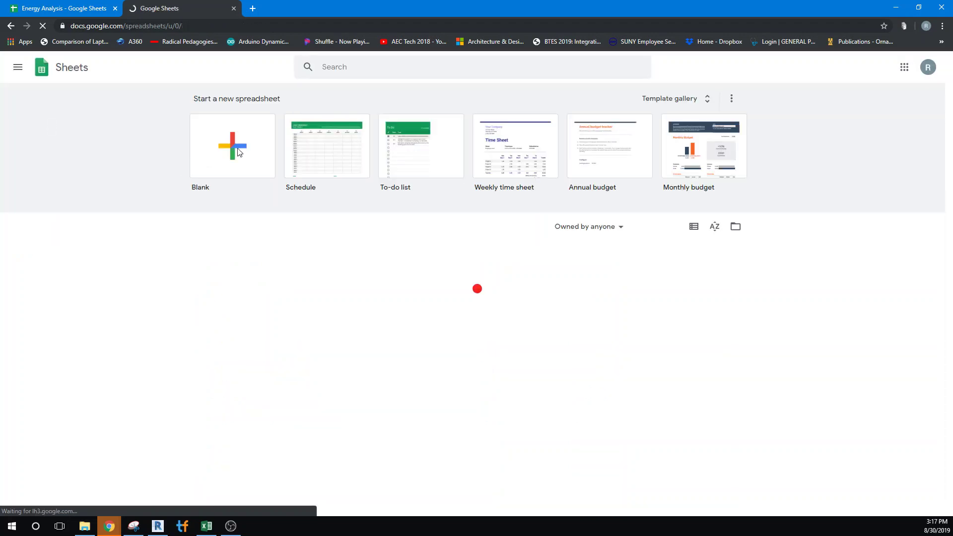
click(238, 152)
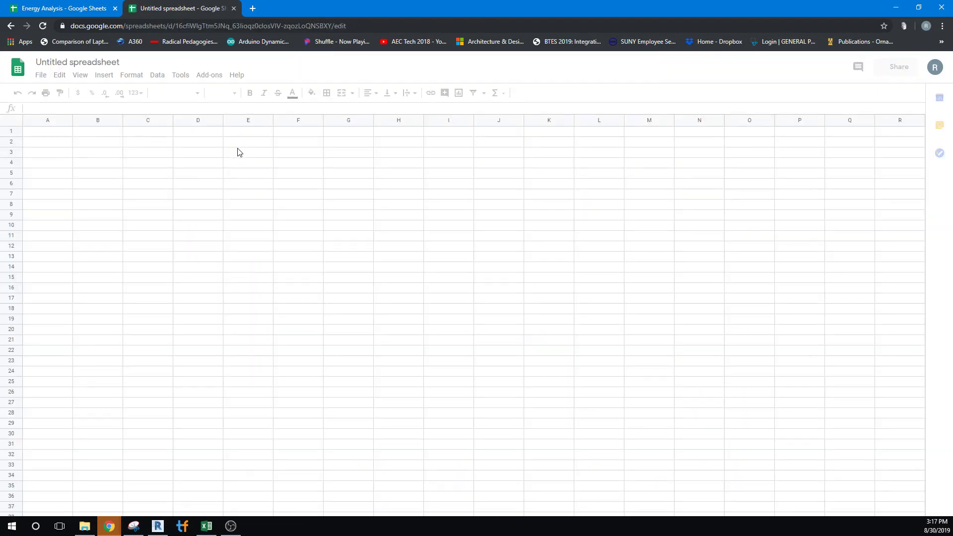
Rename the new spreadsheet as M2 Energy Analysis
click(81, 63)
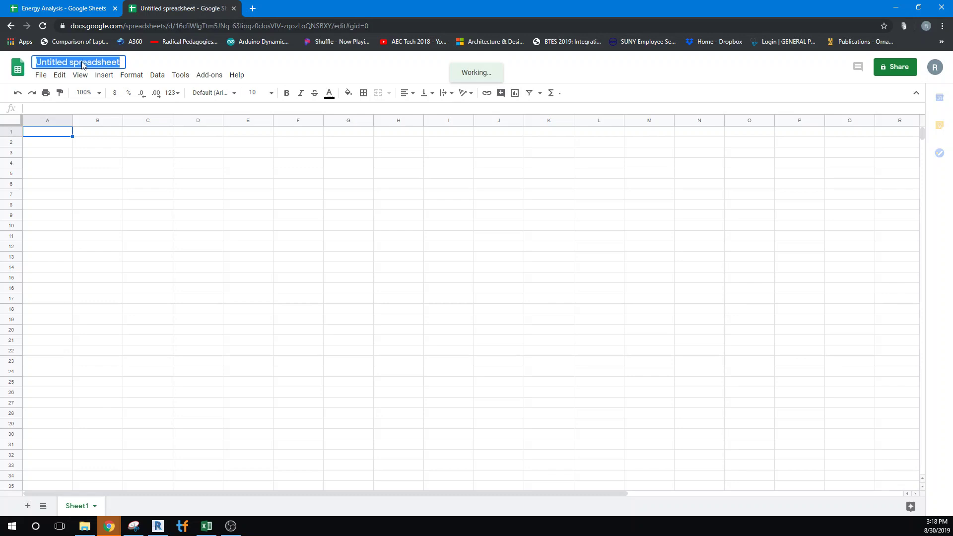
text(M2)
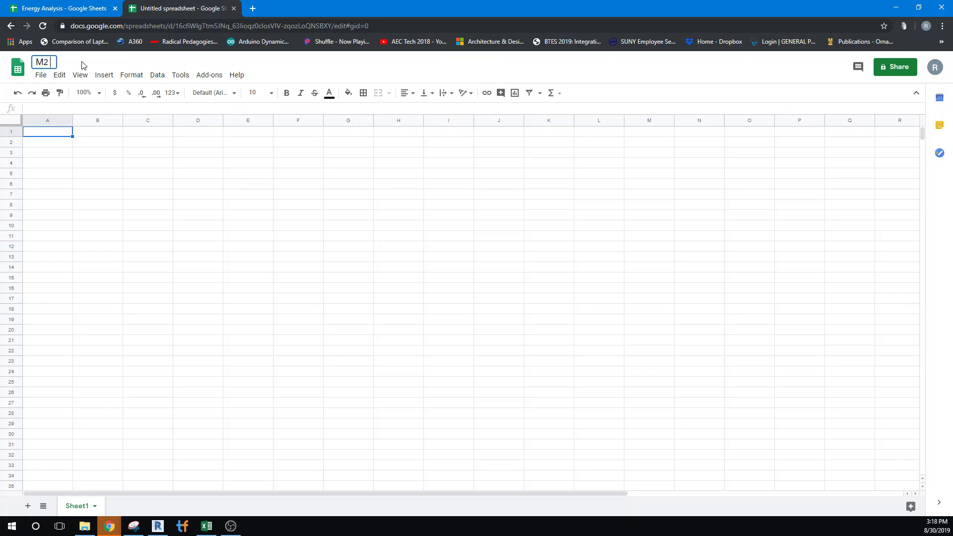
text( Energy Analysis)
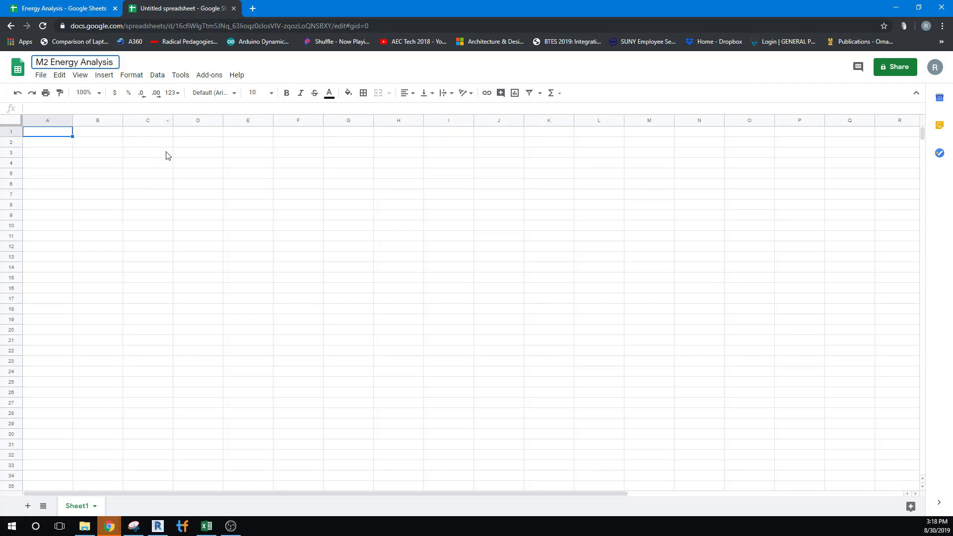
click(197, 177)
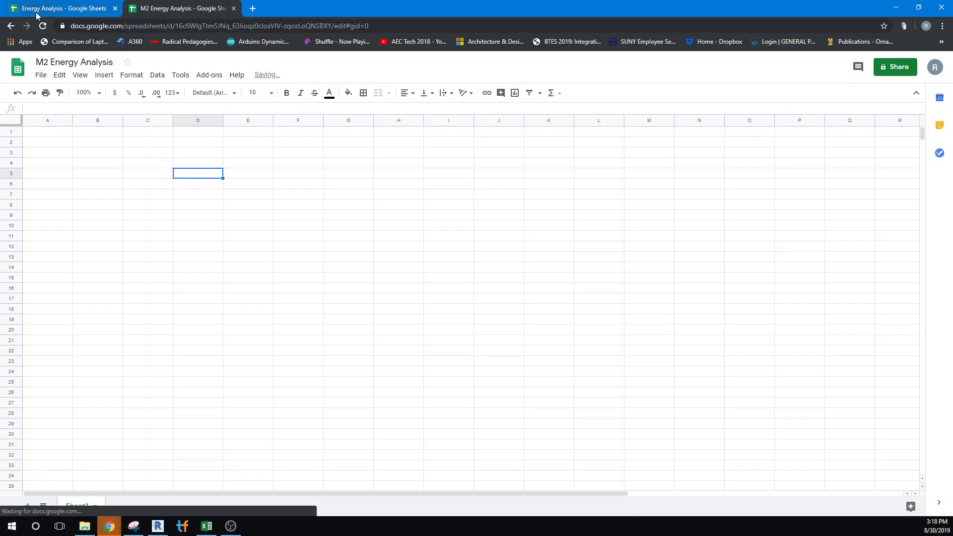
Copy the green Project Parameters table, A2:C36, from the Energy Analysis spreadsheet into M2 Energy Analysis starting at cell E4
click(42, 8)
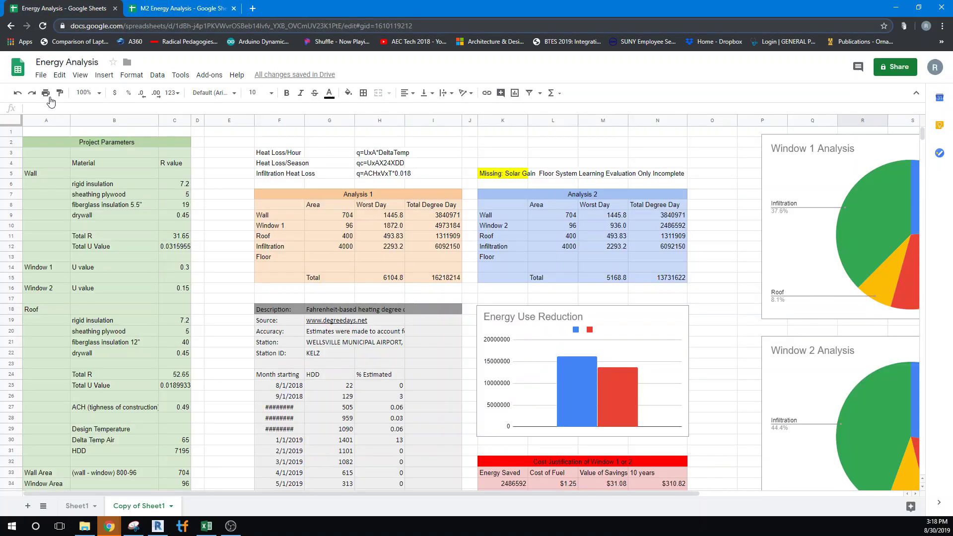
click(44, 142)
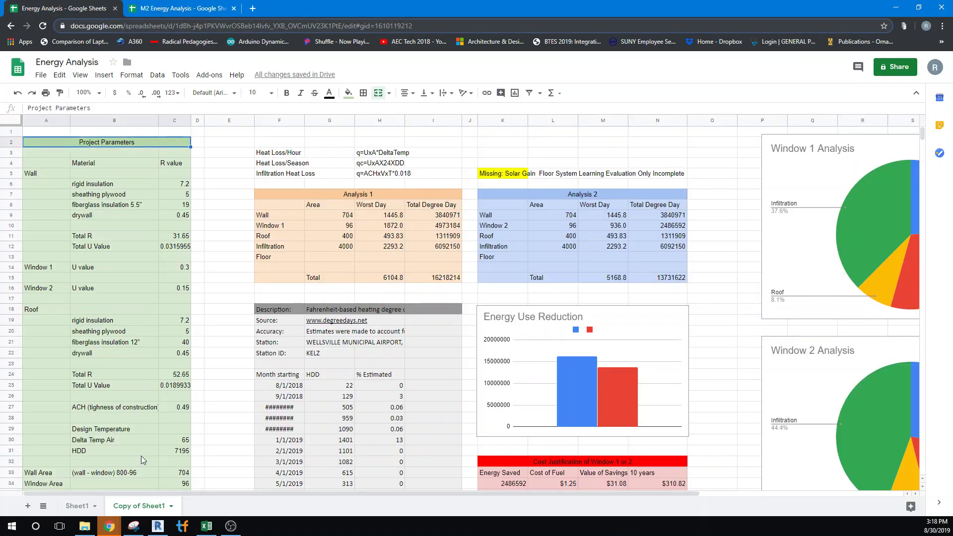
scroll(147, 465, down, 3)
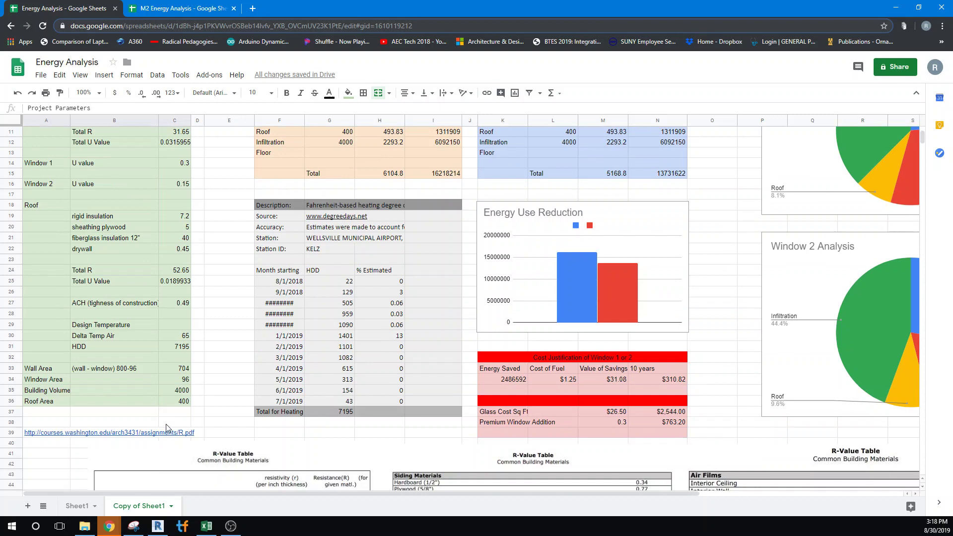
shift+click(170, 405)
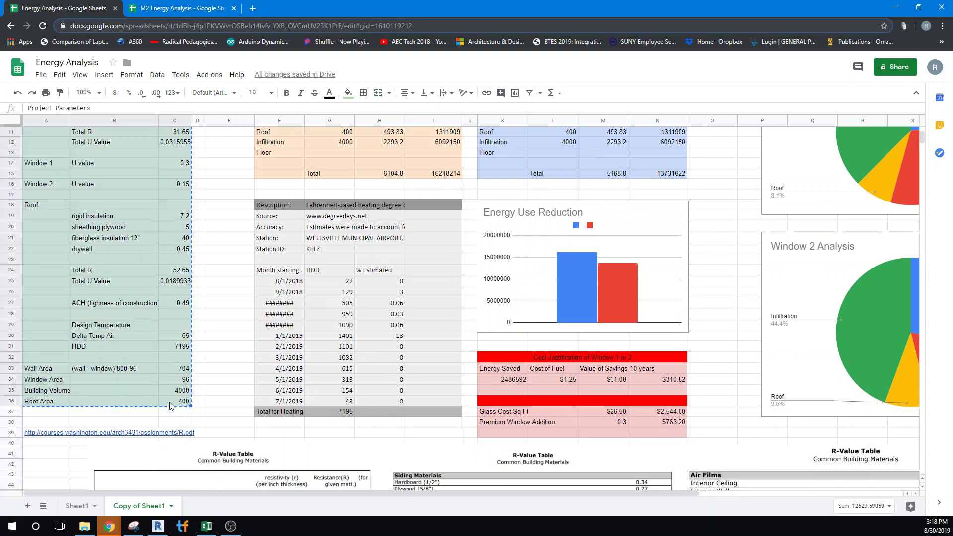
click(183, 8)
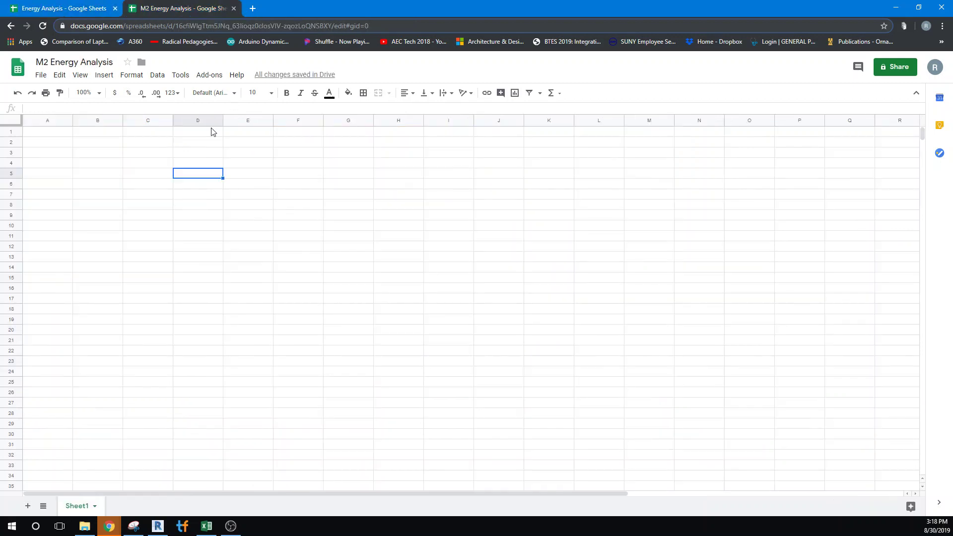
click(242, 168)
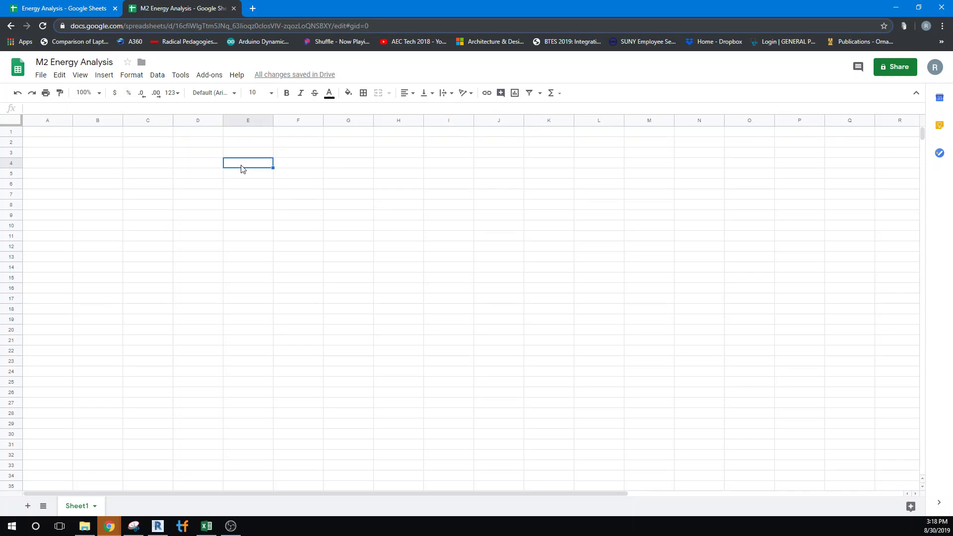
key(ctrl+v)
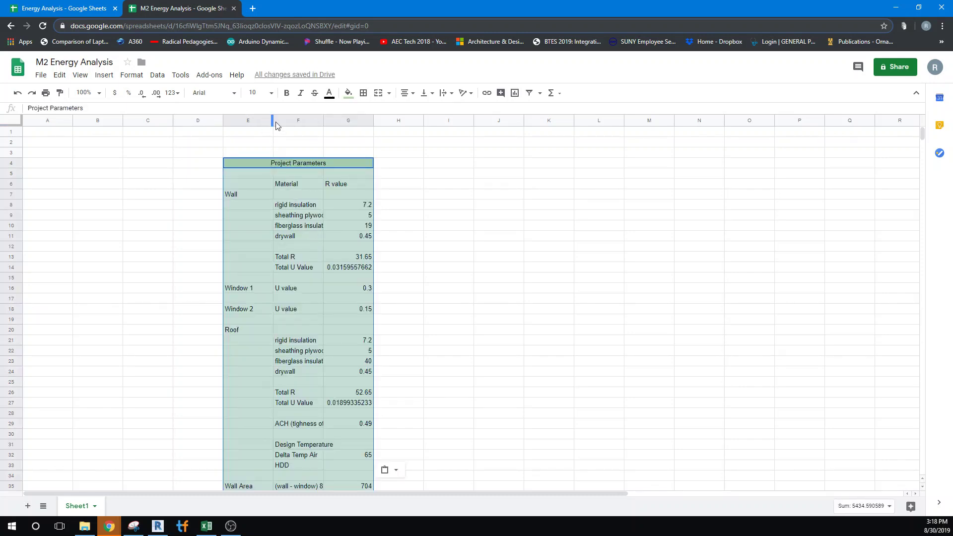
Widen column F so the material names in the pasted table are readable
drag(323, 120, 352, 123)
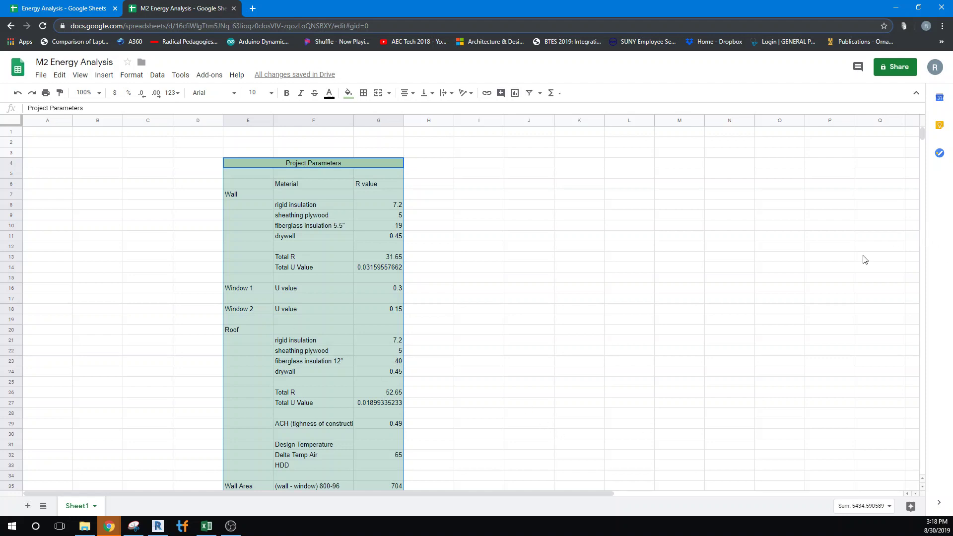
drag(923, 134, 926, 144)
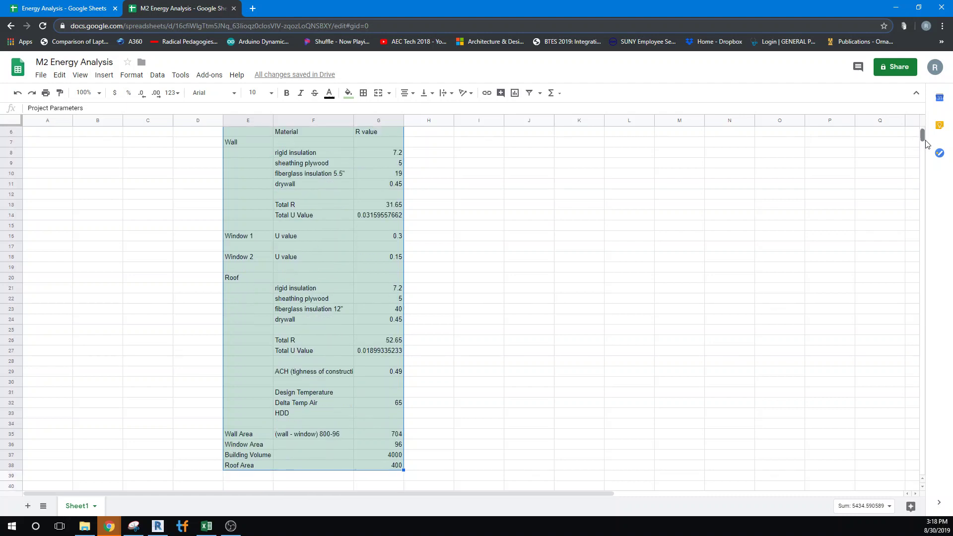
scroll(926, 144, up, 1)
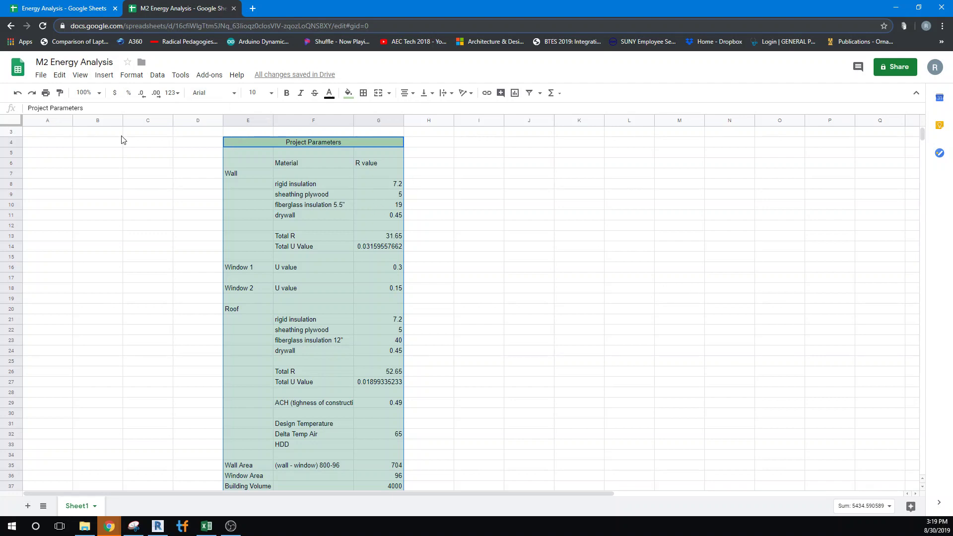
Fill the empty cells A4:C38 with the same light green as the body of the reference table
drag(38, 143, 168, 490)
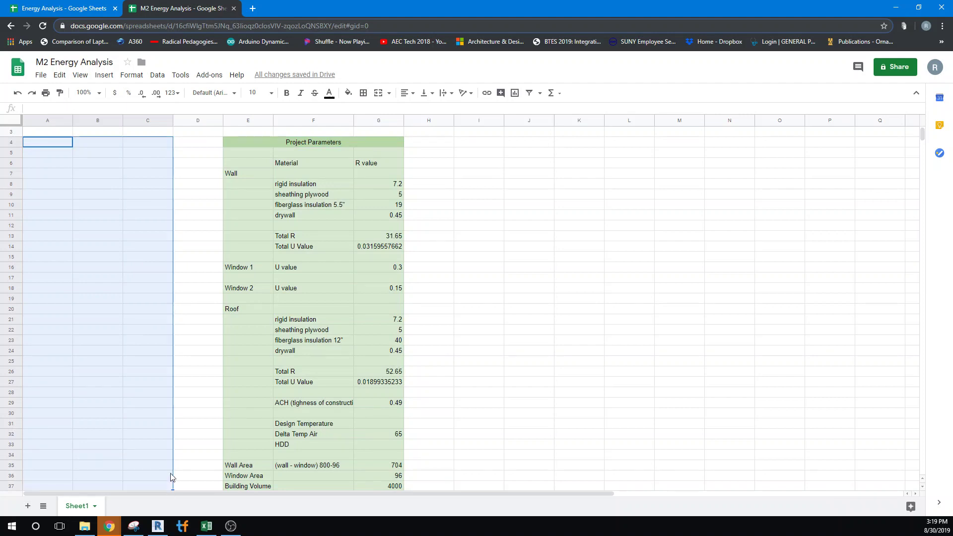
click(349, 94)
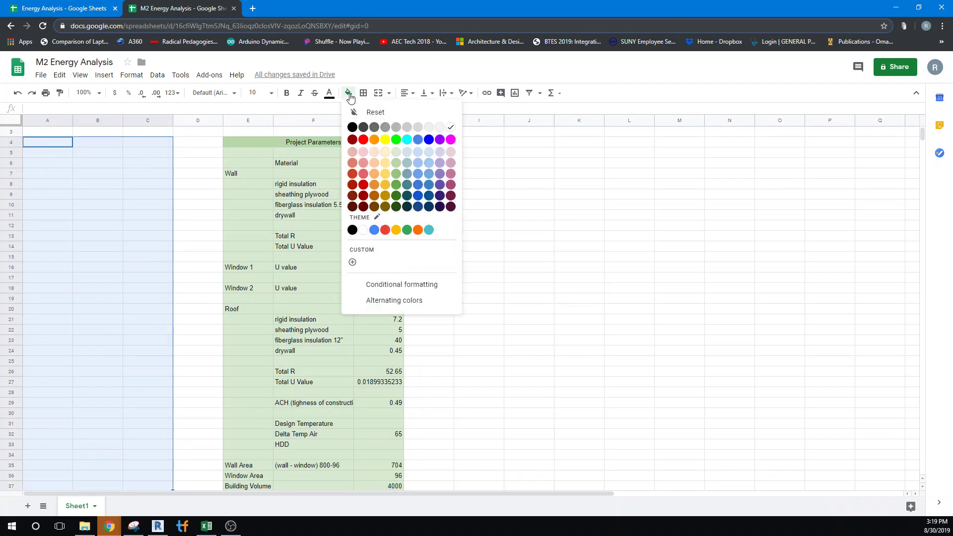
click(396, 152)
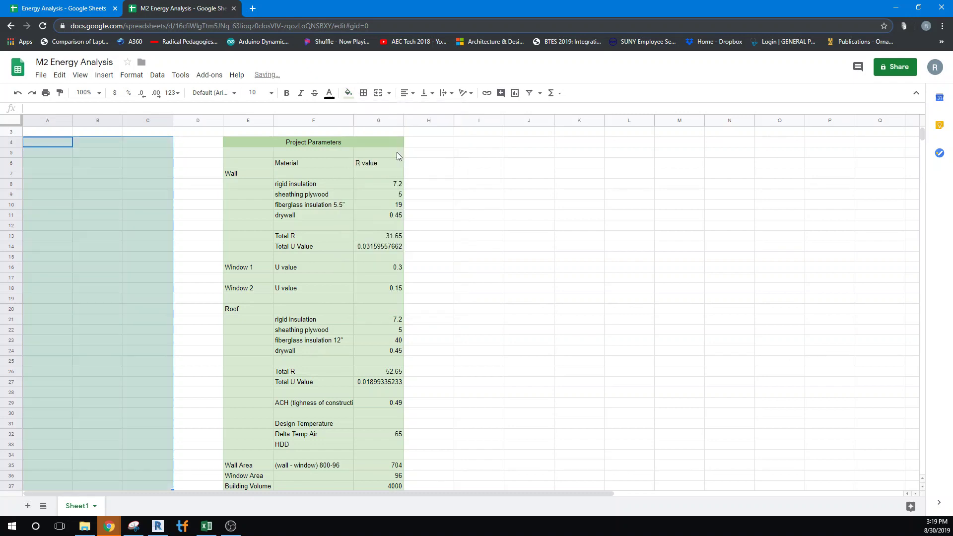
click(433, 175)
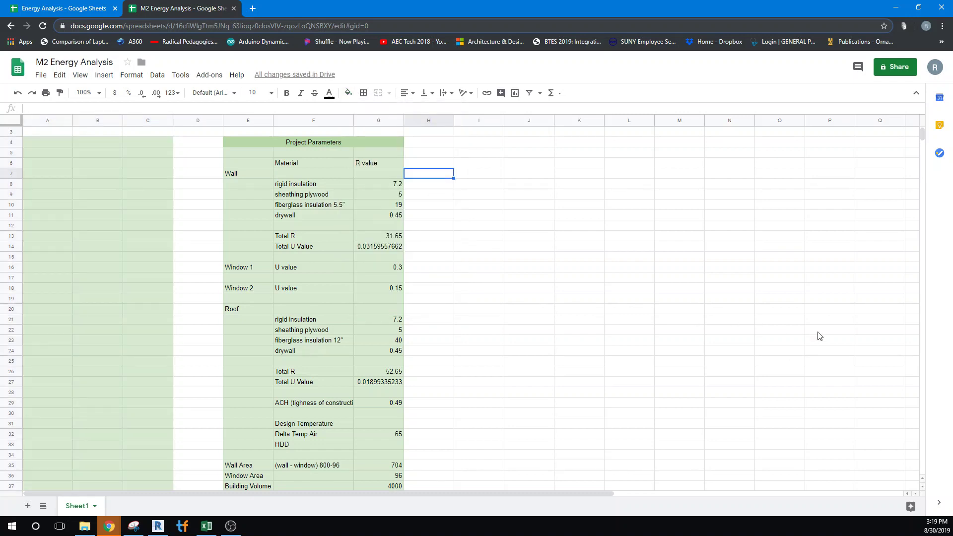
scroll(922, 141, down, 3)
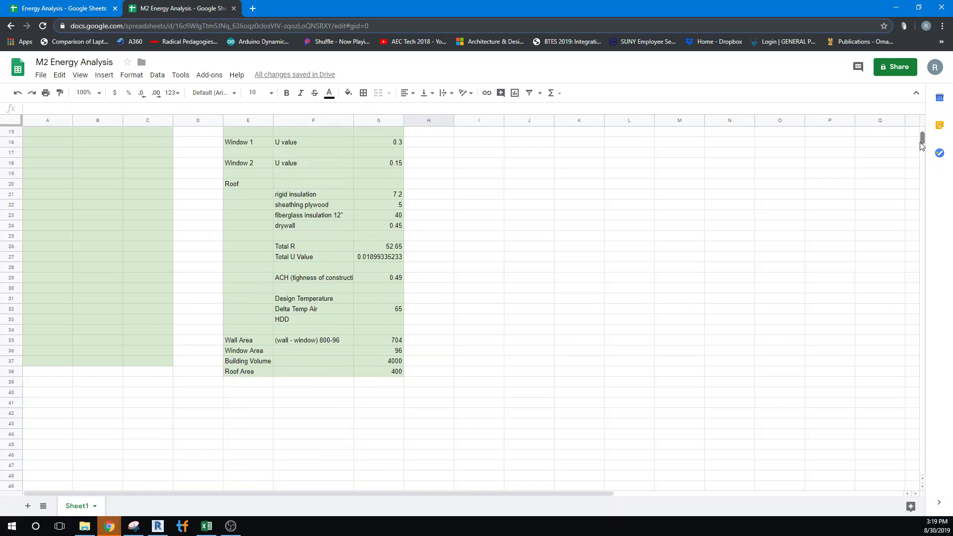
drag(57, 372, 171, 375)
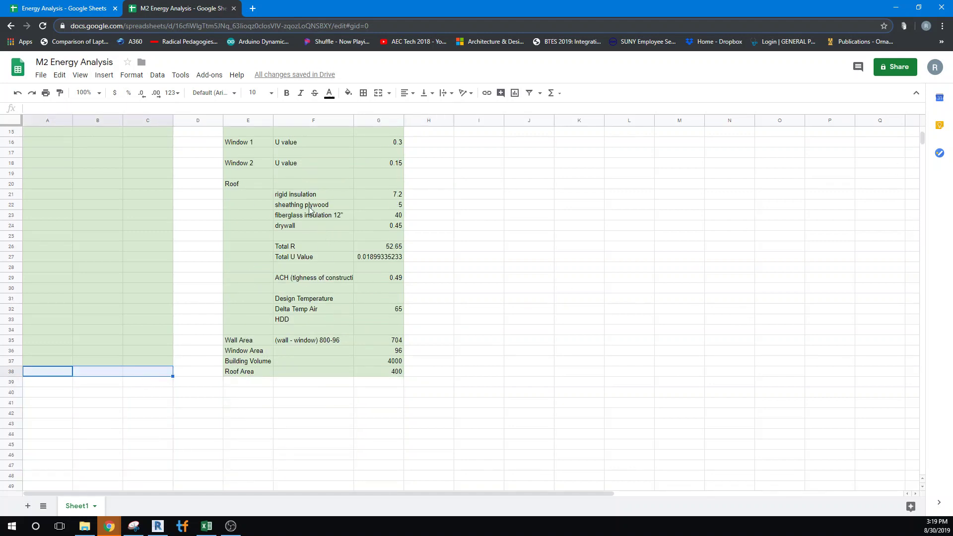
click(349, 93)
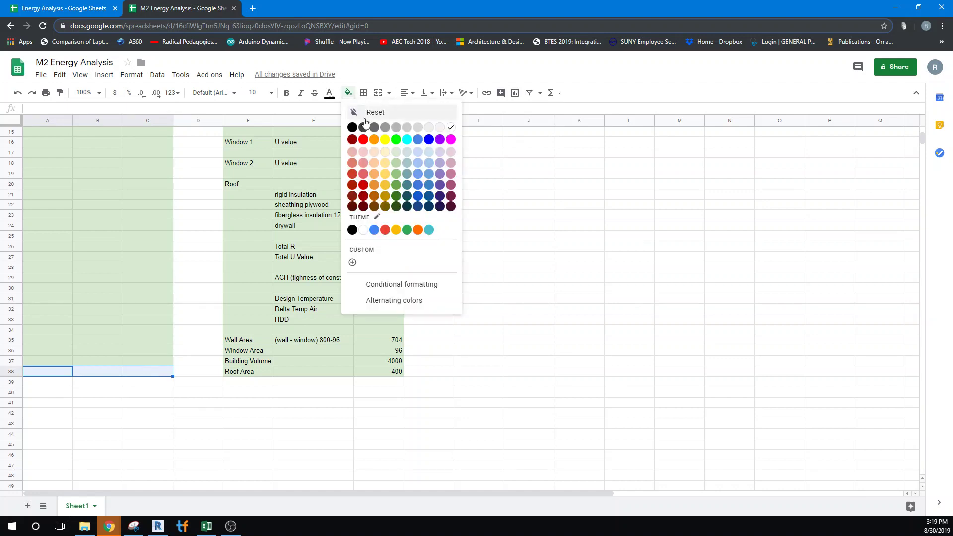
click(396, 151)
Merge cells A4:C4 into a single title cell across the empty table's top row
scroll(492, 266, up, 4)
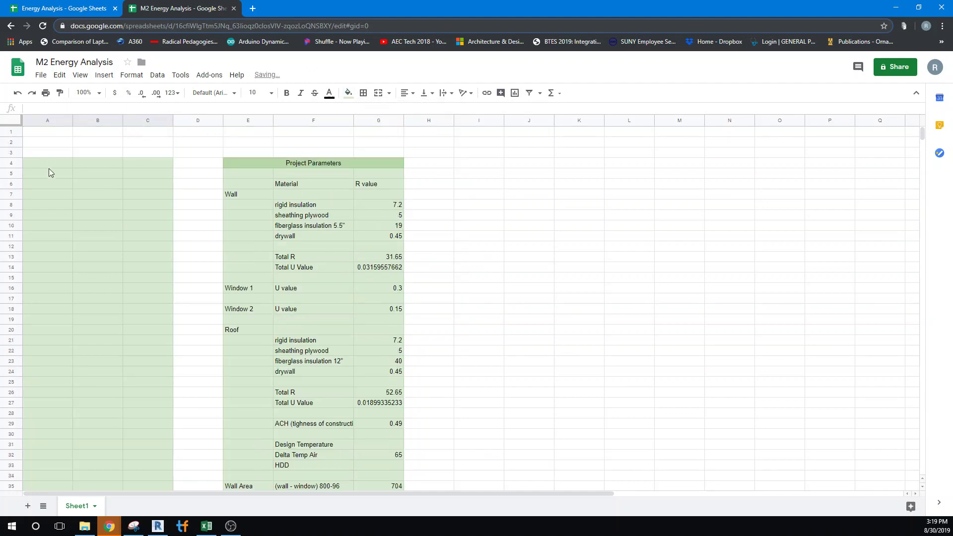
drag(47, 163, 144, 163)
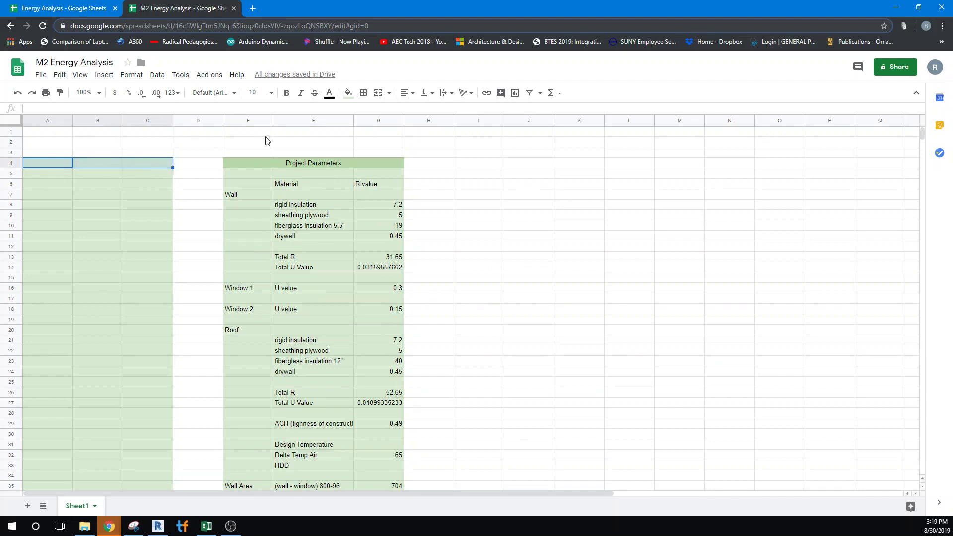
click(378, 94)
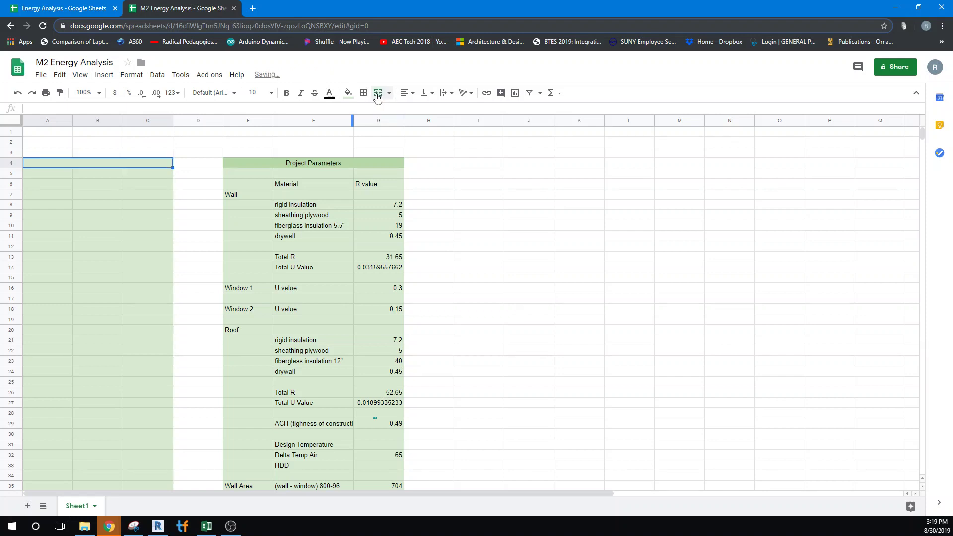
Try bright green as the fill colour of the merged title cell A4:C4
click(348, 93)
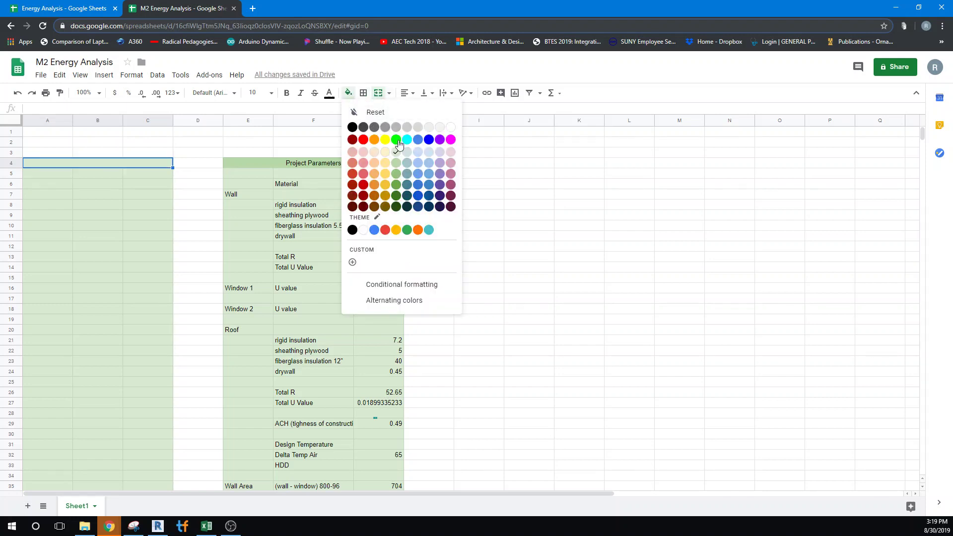
click(396, 140)
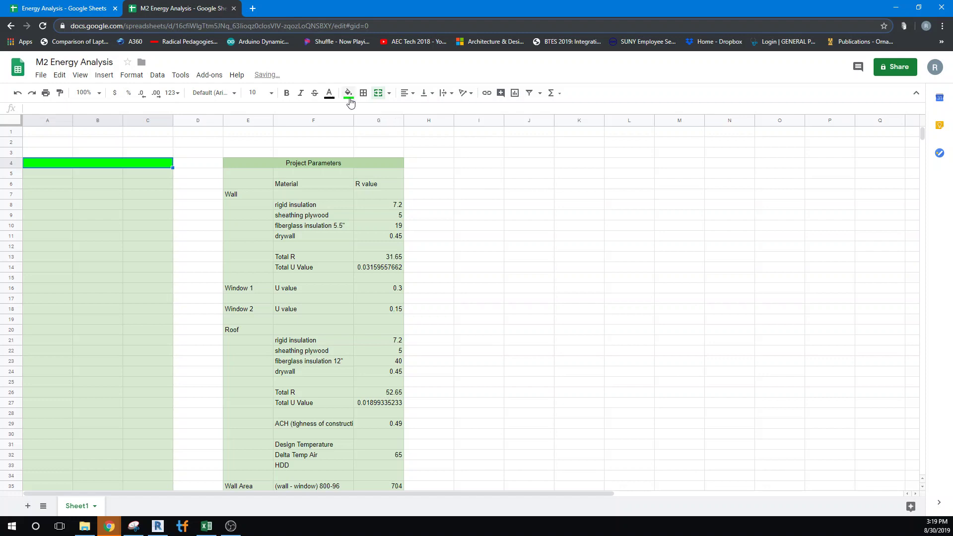
click(271, 144)
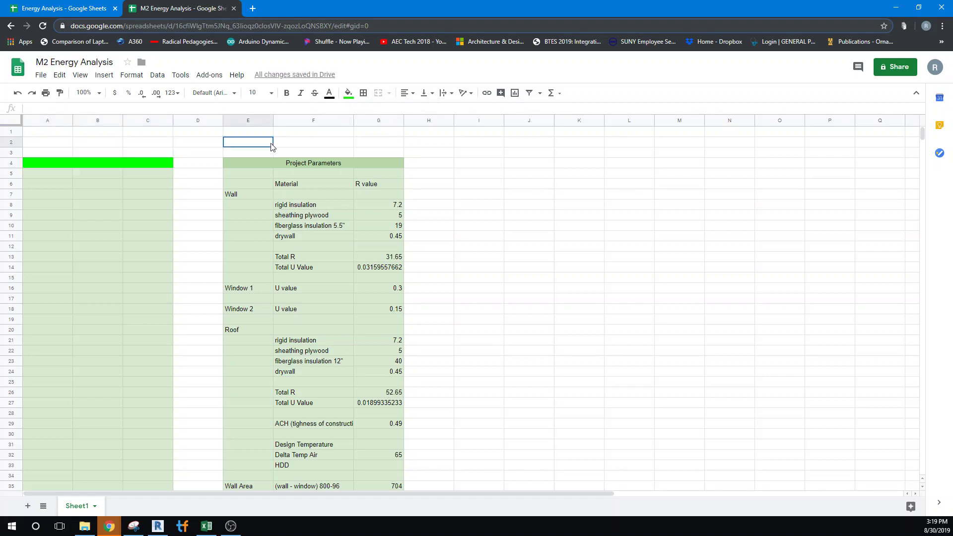
Fill the merged title cell A4:C4 with a muted medium green, darker than the table body
click(145, 162)
click(349, 94)
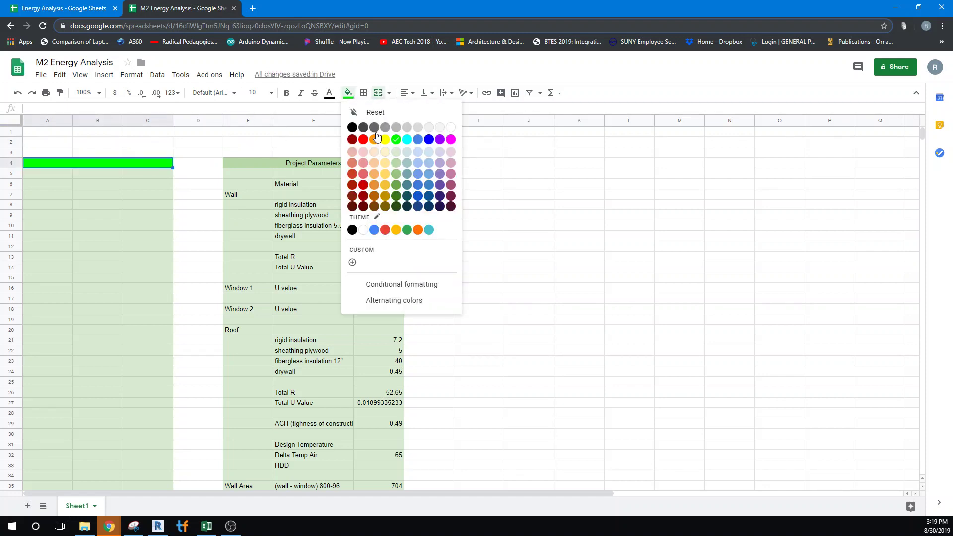
click(395, 175)
click(229, 132)
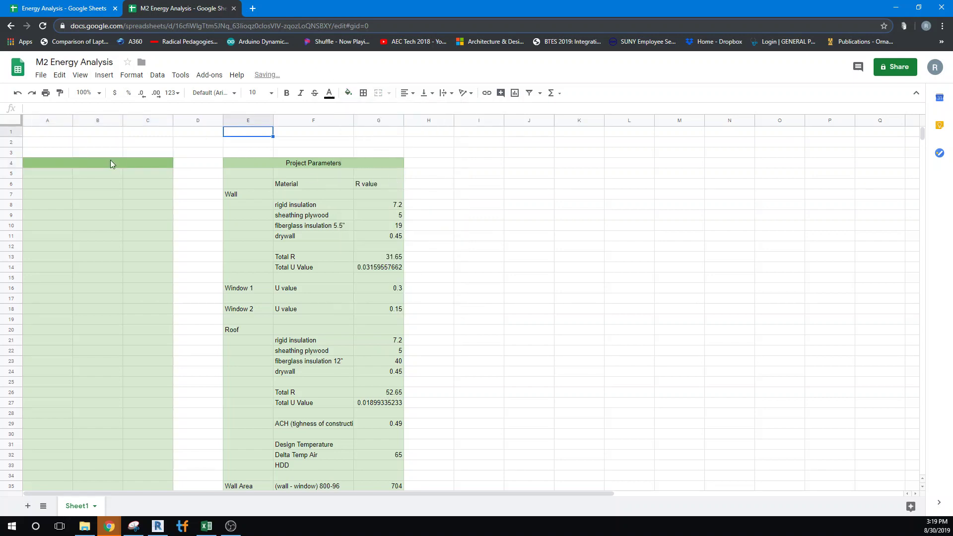
Enter the title Project Parameters in the merged cell A4:C4 and centre it horizontally
double_click(96, 162)
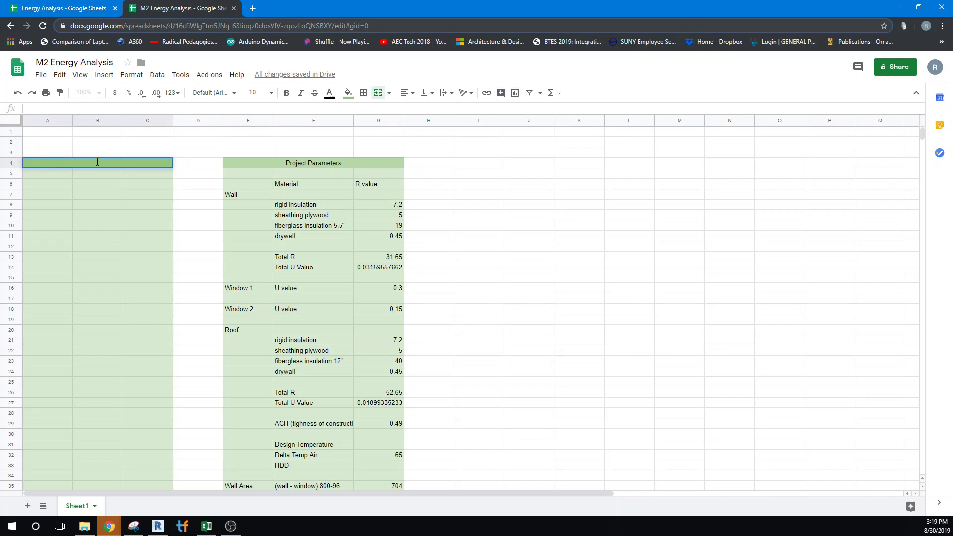
text(Project Parameters)
key(ctrl+Return)
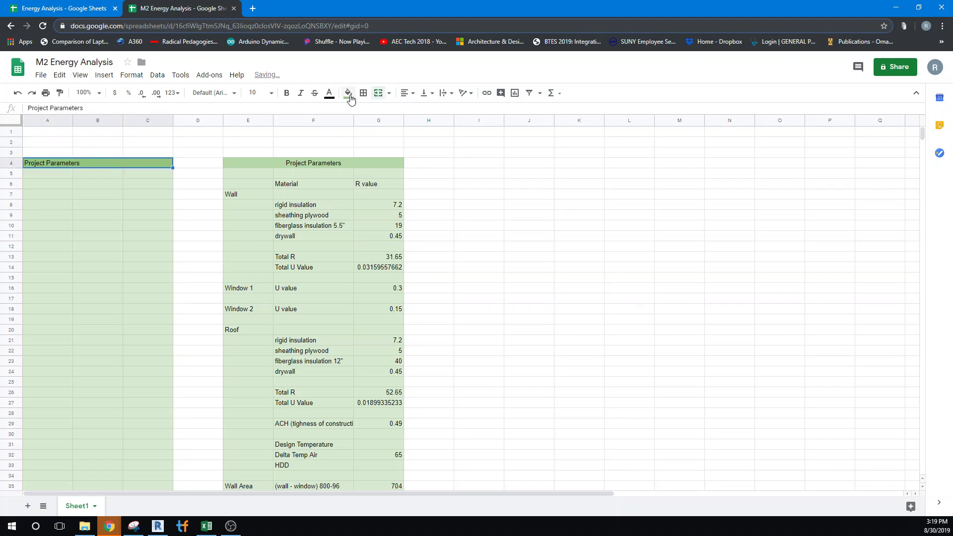
click(411, 98)
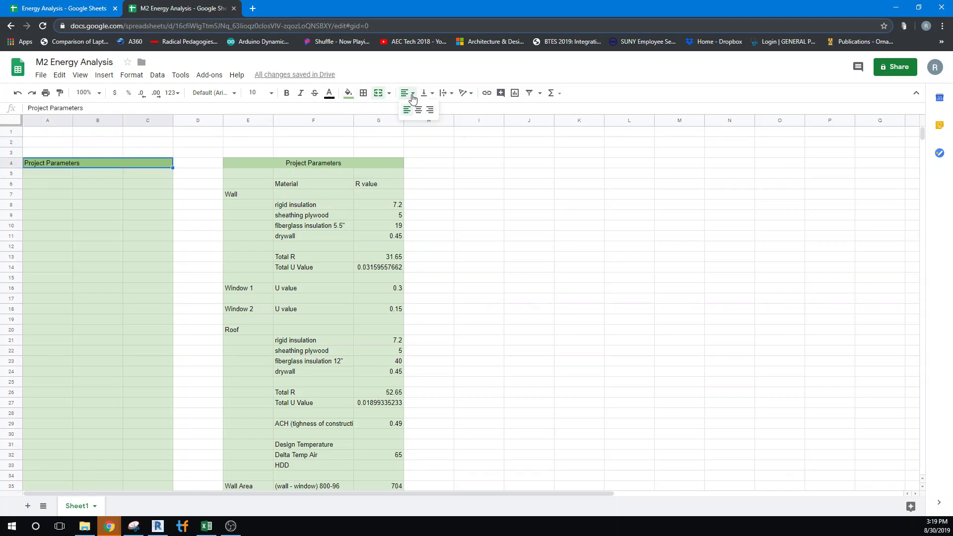
click(418, 108)
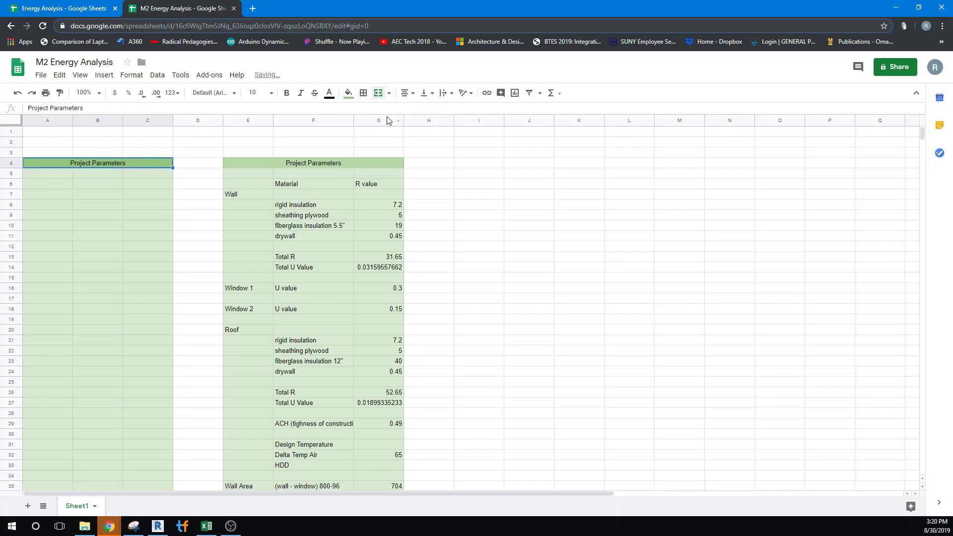
Enter the column headings Material in B6 and R value in C6
click(104, 182)
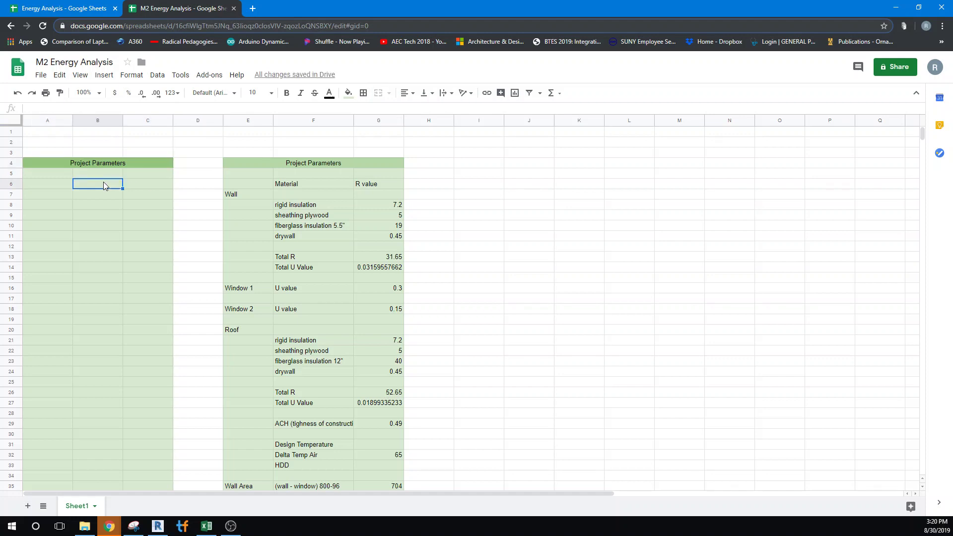
text(Material)
click(135, 184)
text(R)
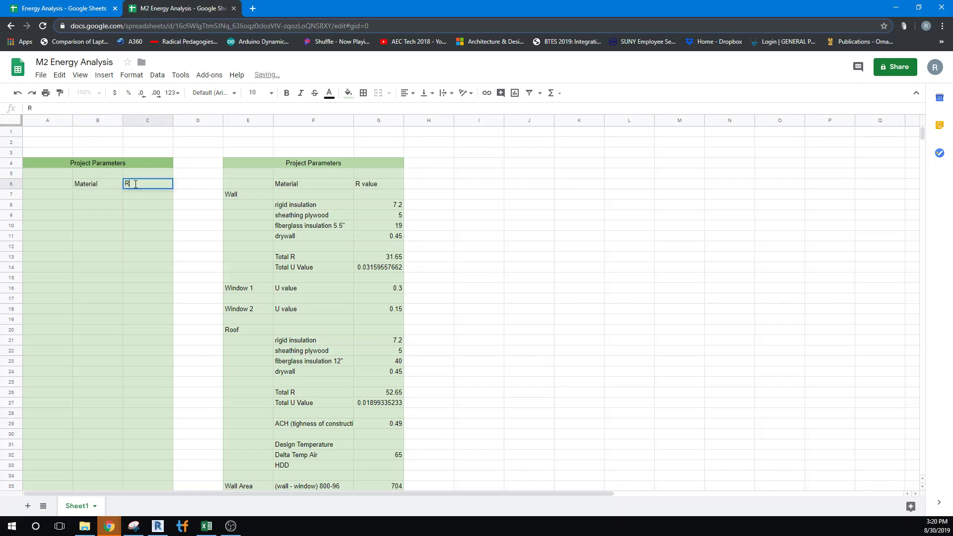
text( V)
key(BackSpace)
text(value)
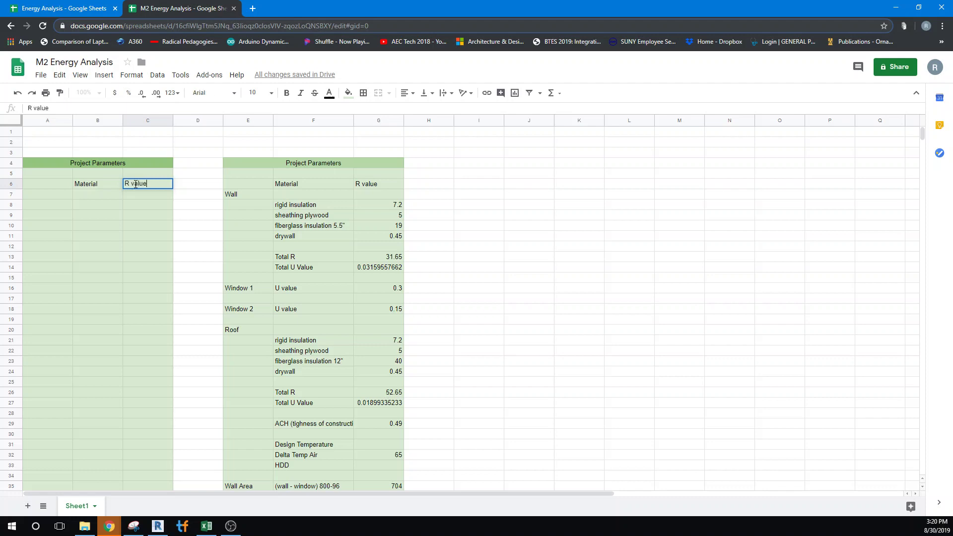
Label the section Wall in A7 and enter its first material, rigid insulation, in B8
click(50, 197)
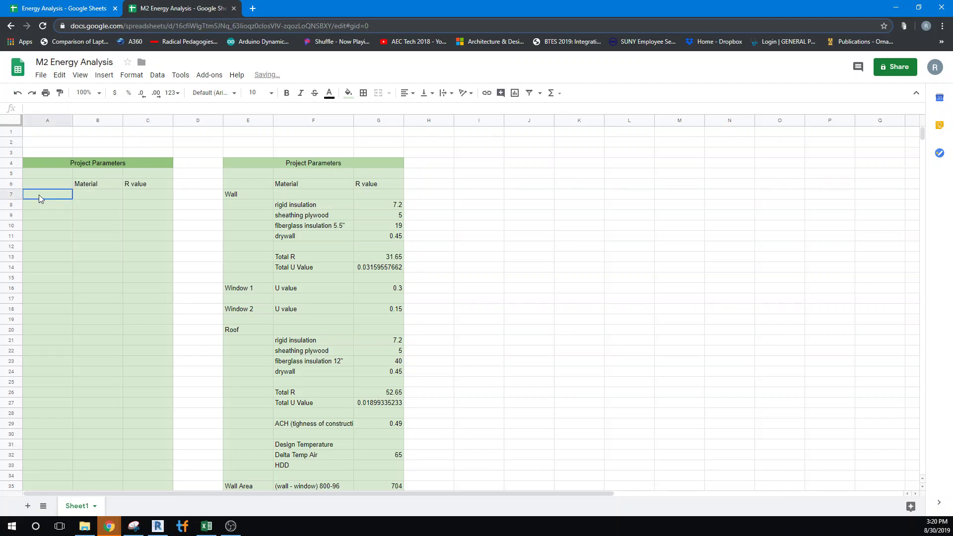
text(Wall)
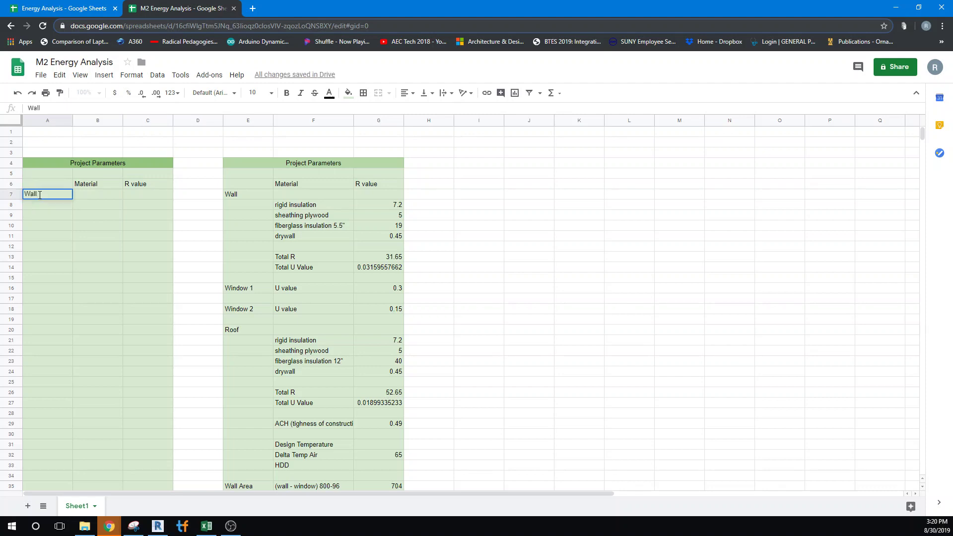
click(100, 202)
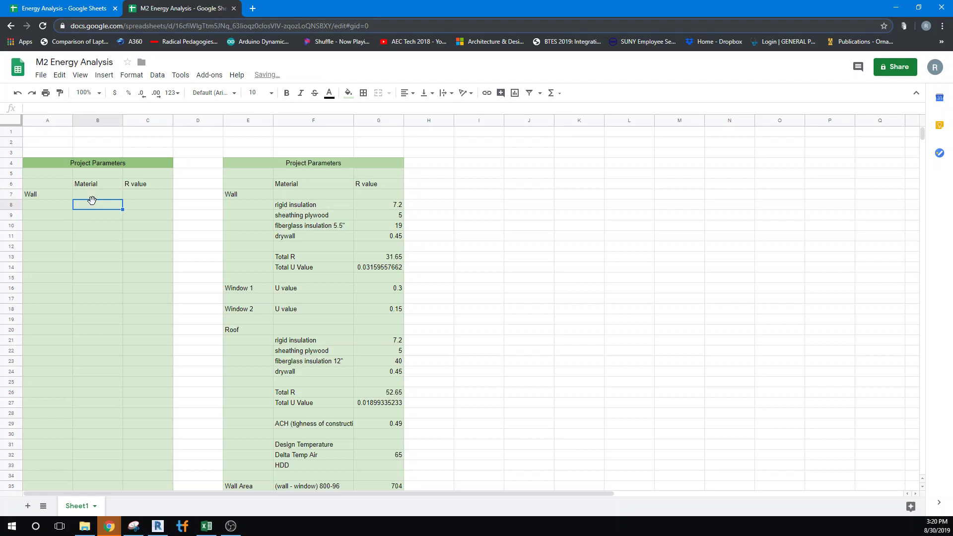
text(rigid)
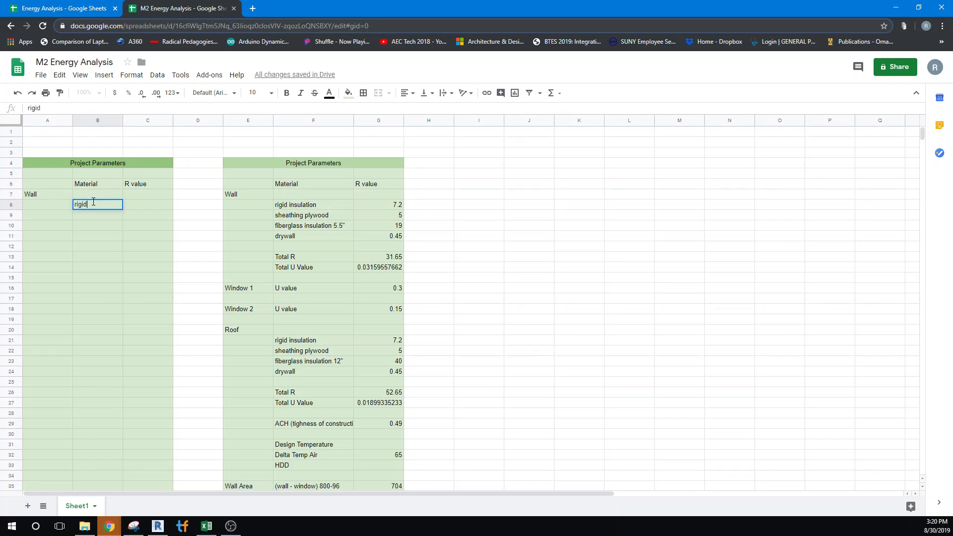
text( insulation)
Enter the wall R values 7.2, 5, 19 and .45 down cells C8 to C11
click(148, 207)
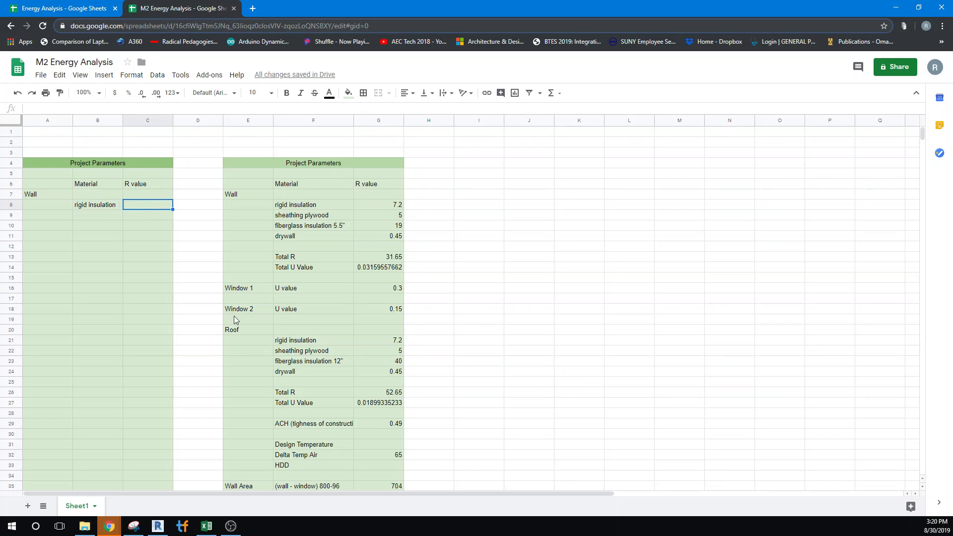
text(7.2)
key(Return)
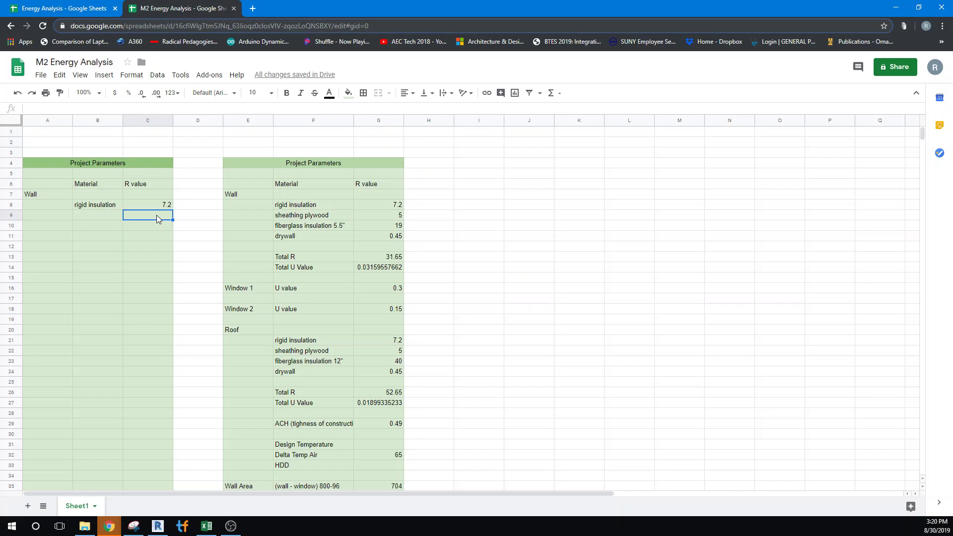
text(5)
key(Return)
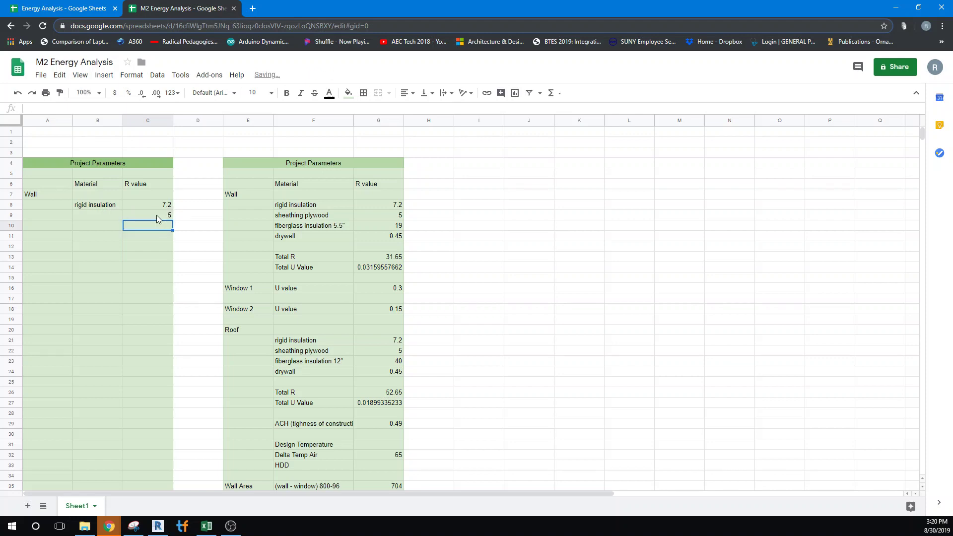
text(19)
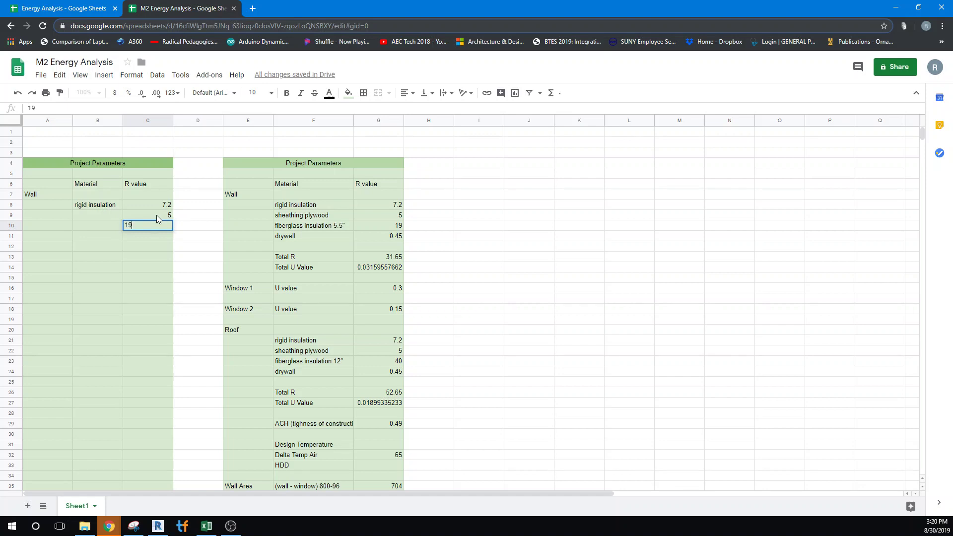
key(Return)
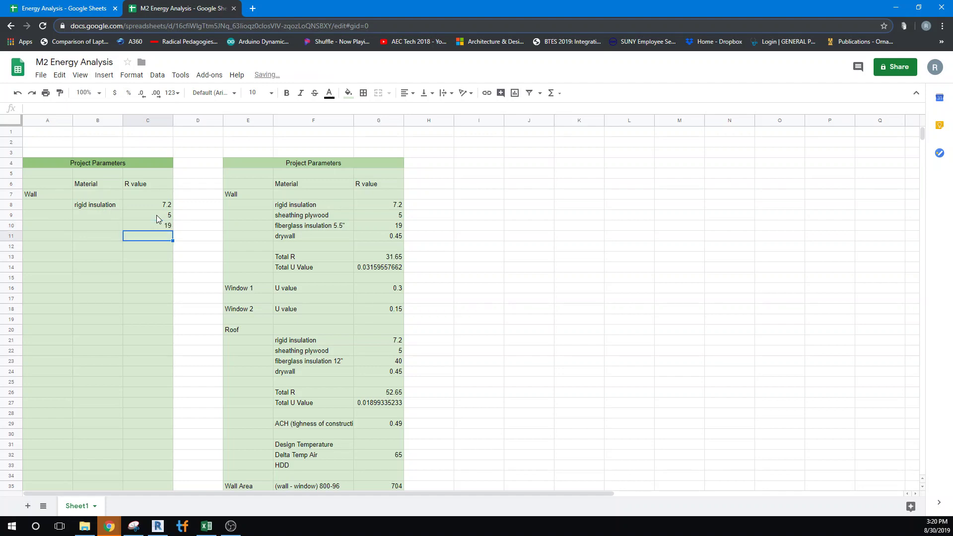
text(.45)
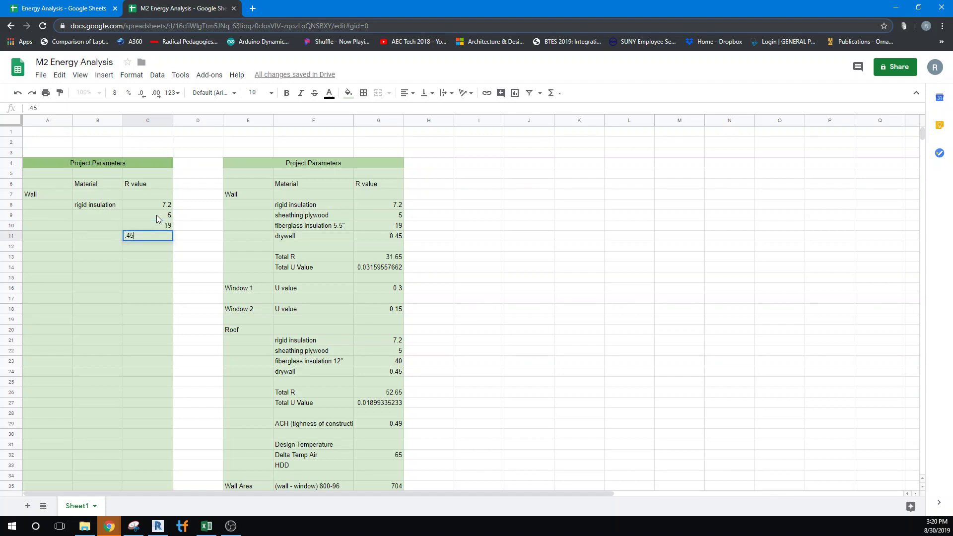
key(Return)
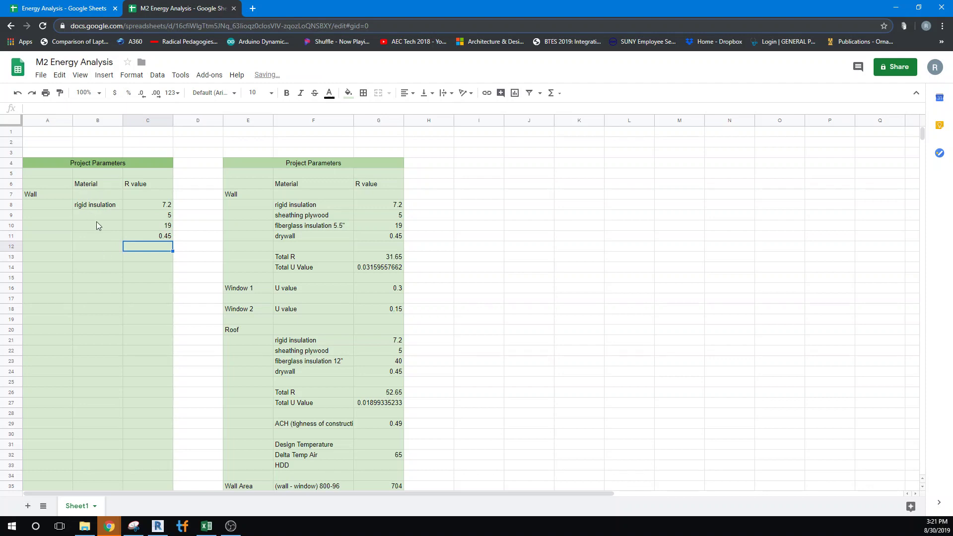
Add the label Total R in B13 and sum the wall R values in C13 with =sum(C8:C11)
click(91, 258)
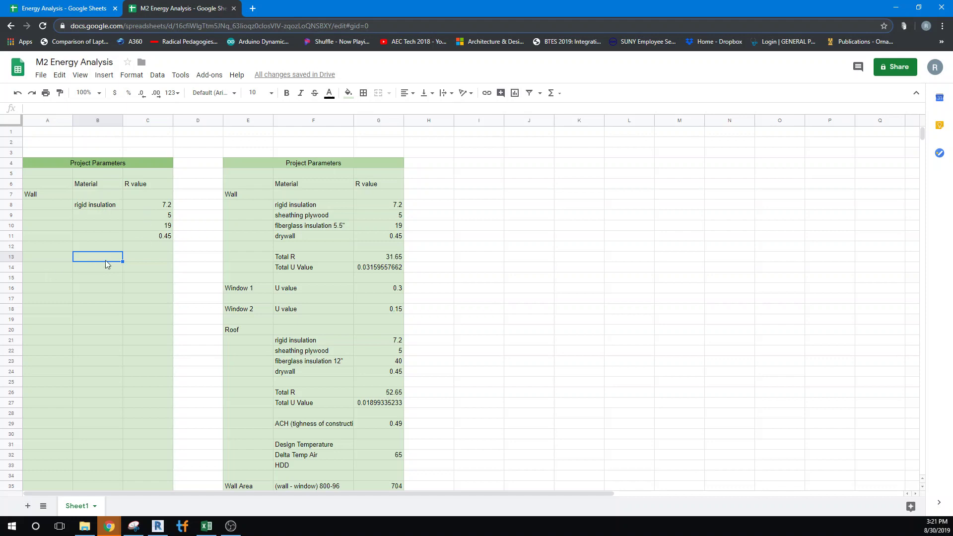
text(Total R)
click(165, 258)
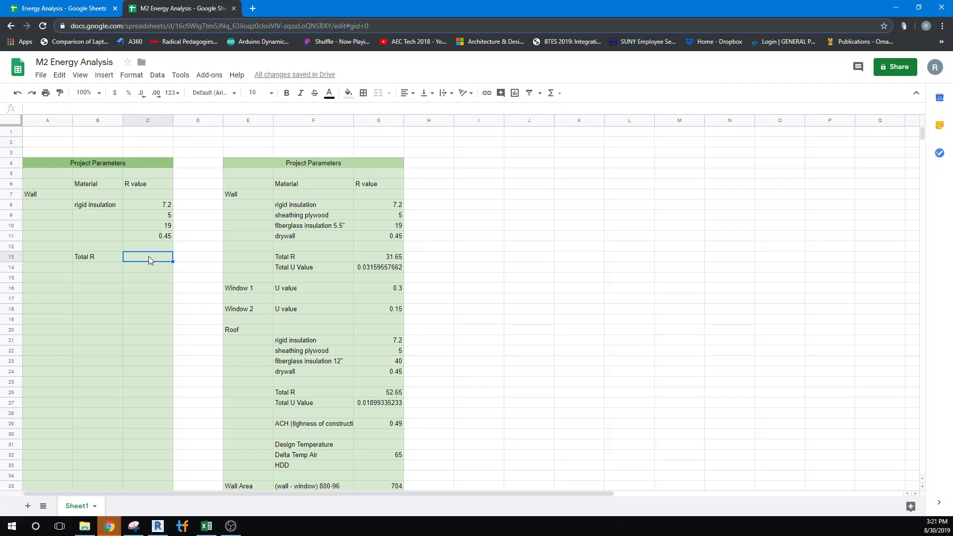
text(=)
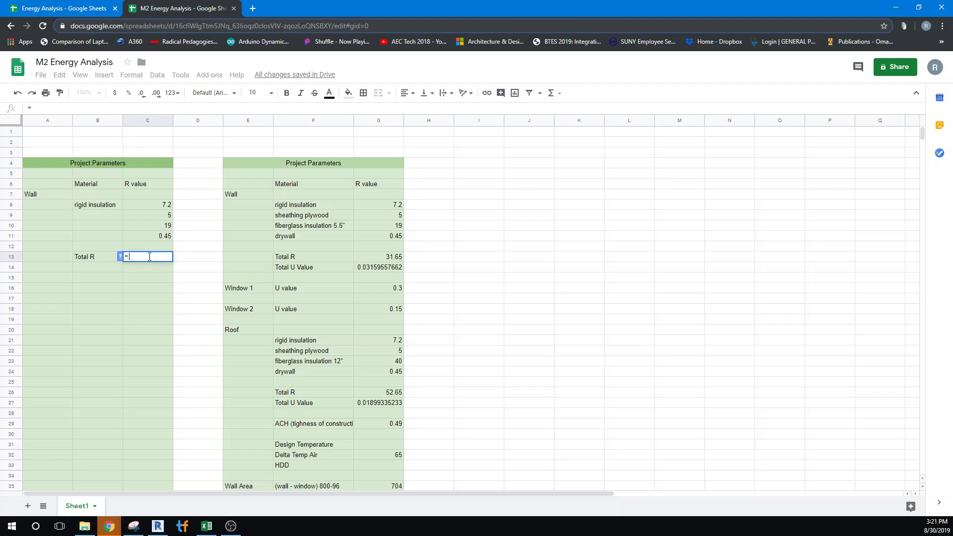
text(sum)
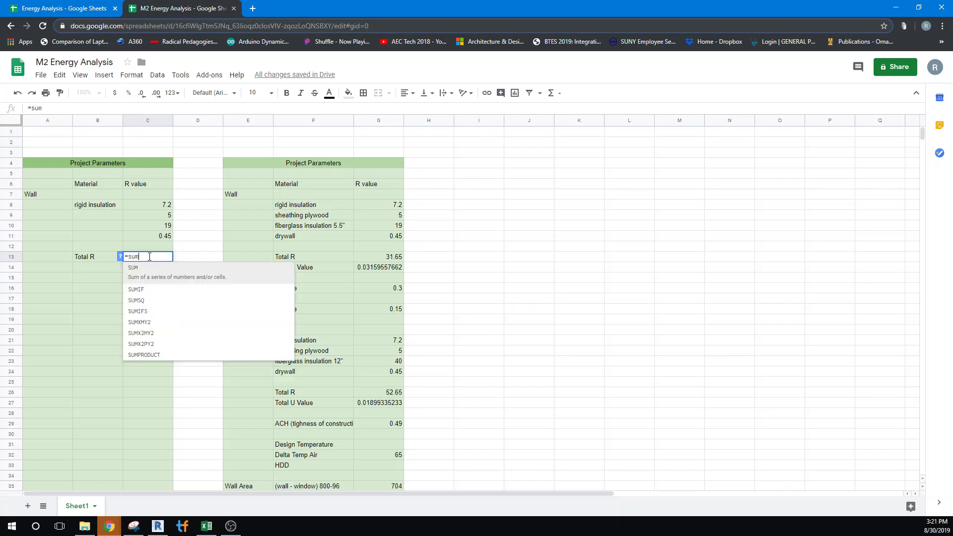
text(()
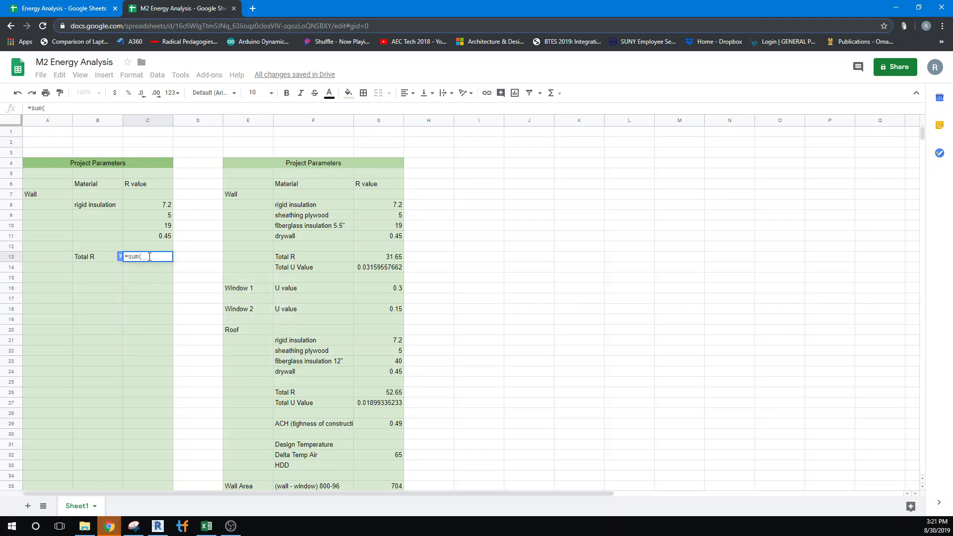
drag(135, 202, 145, 239)
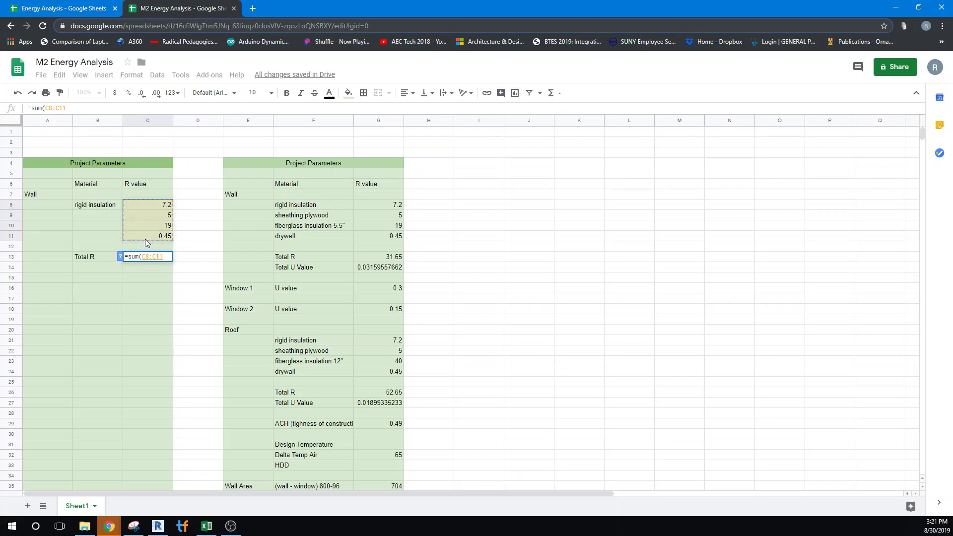
text())
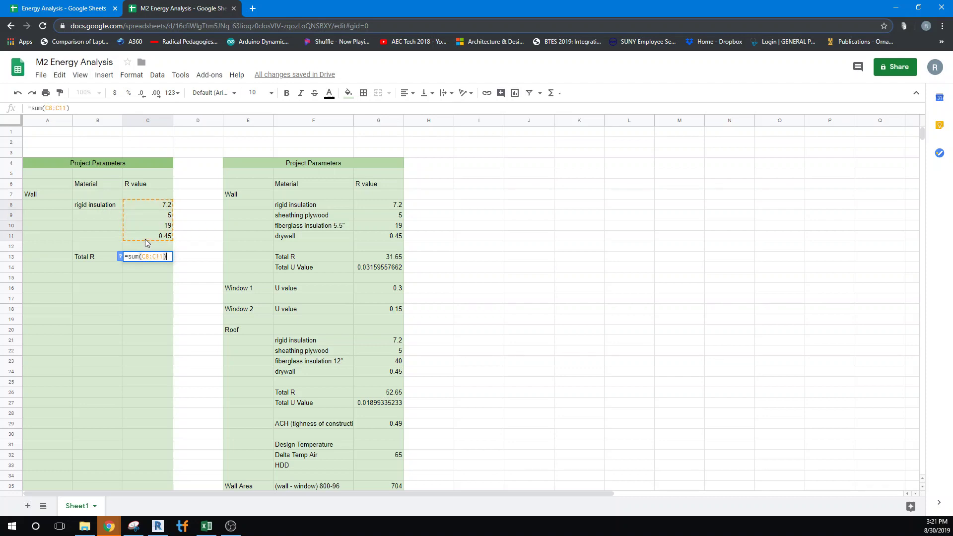
key(Return)
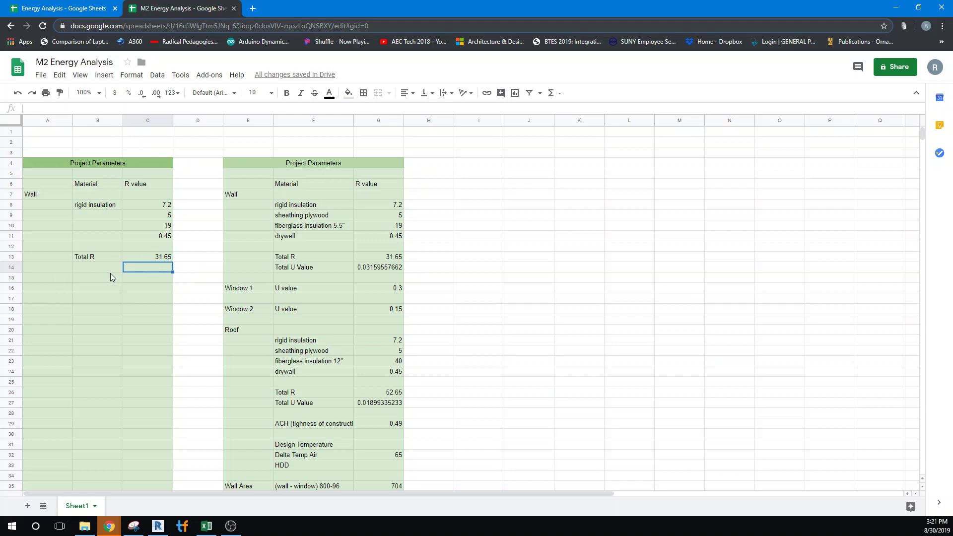
Add the label Total U Value in B14 and calculate it in C14 with =1/C13
click(94, 268)
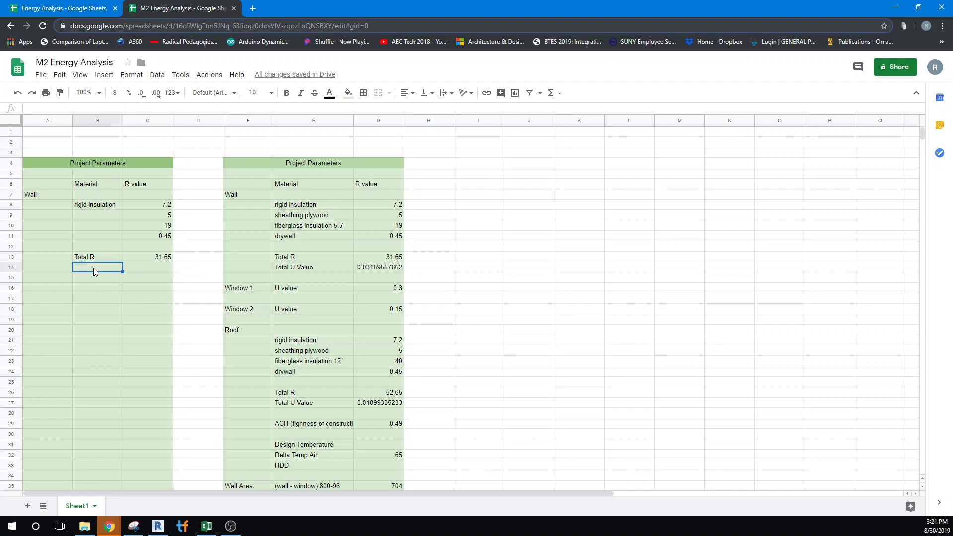
text(Total U Value)
click(147, 267)
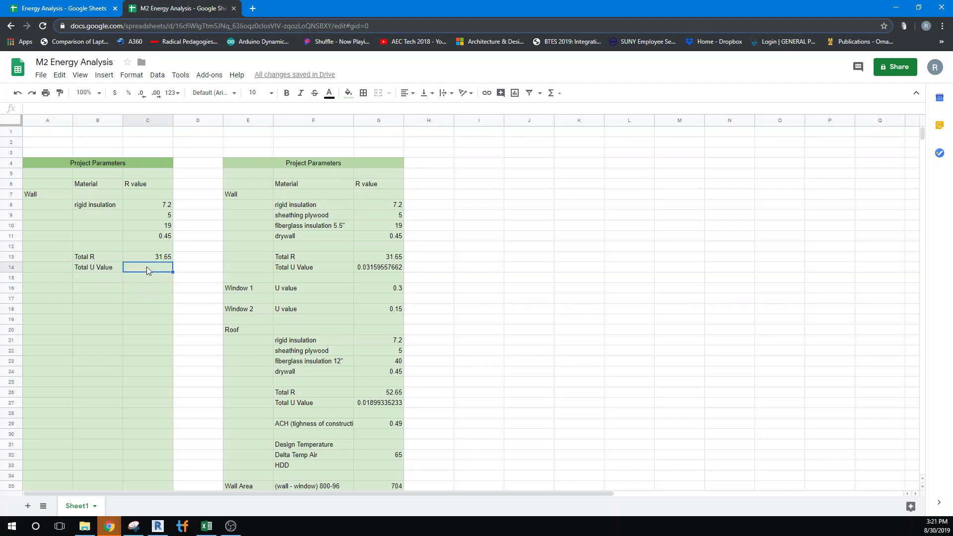
text(=)
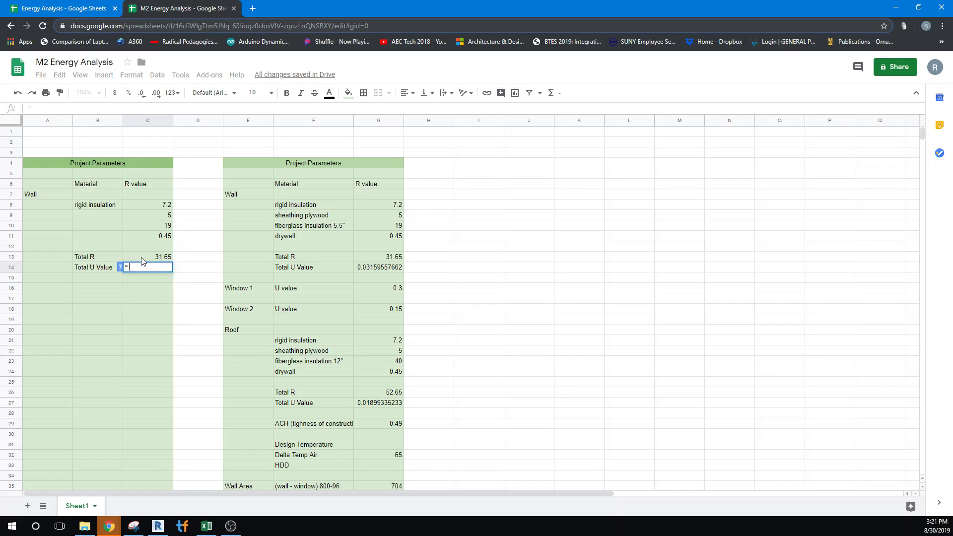
text(1)
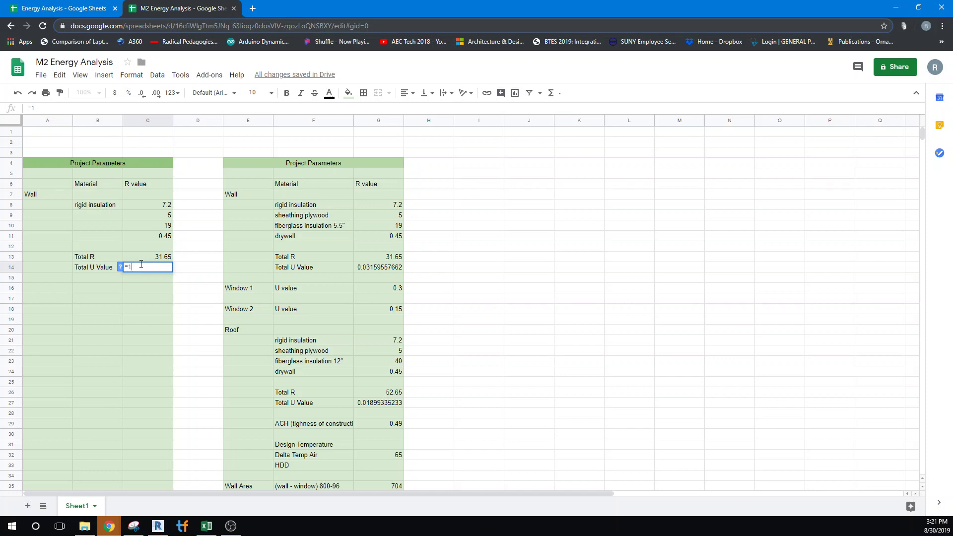
text(/)
click(141, 257)
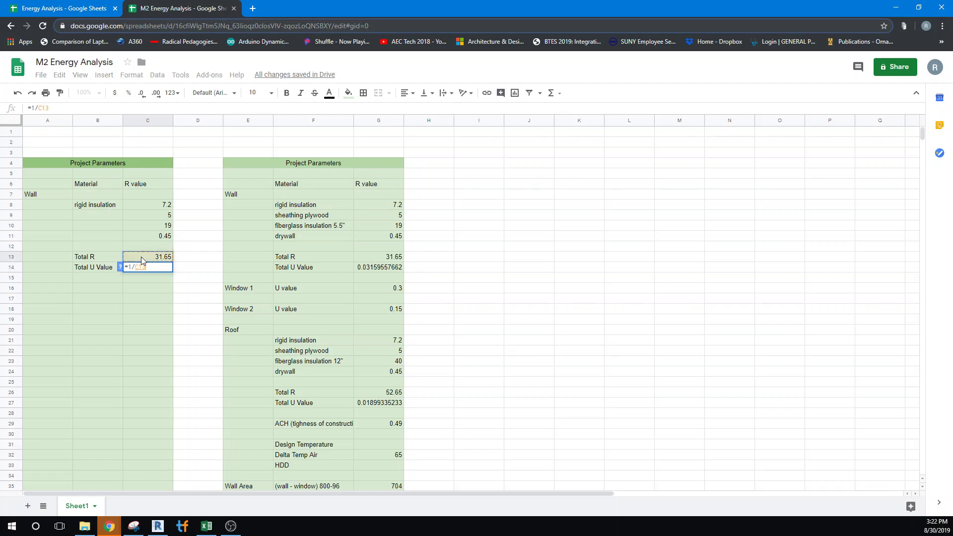
key(Return)
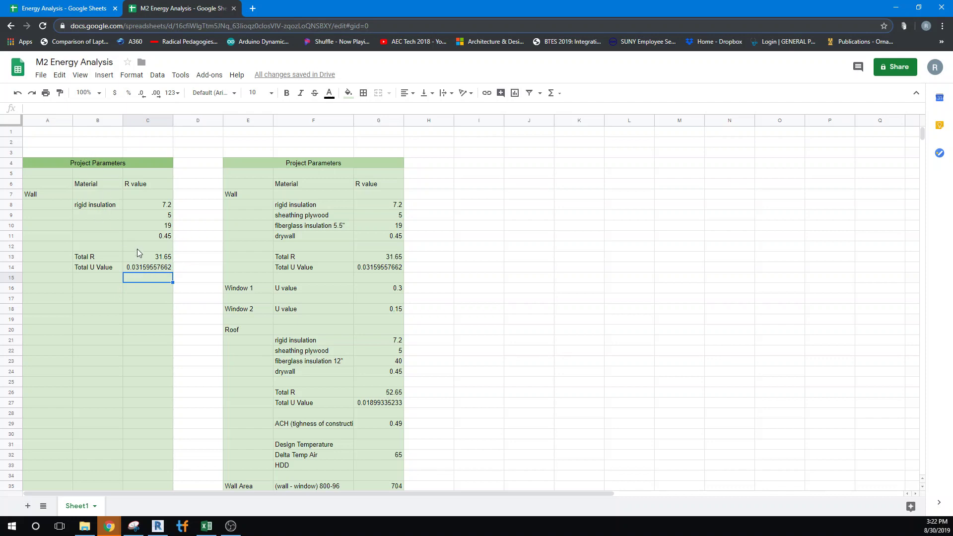
Reduce the Total U Value in C14 to three decimal places
click(152, 270)
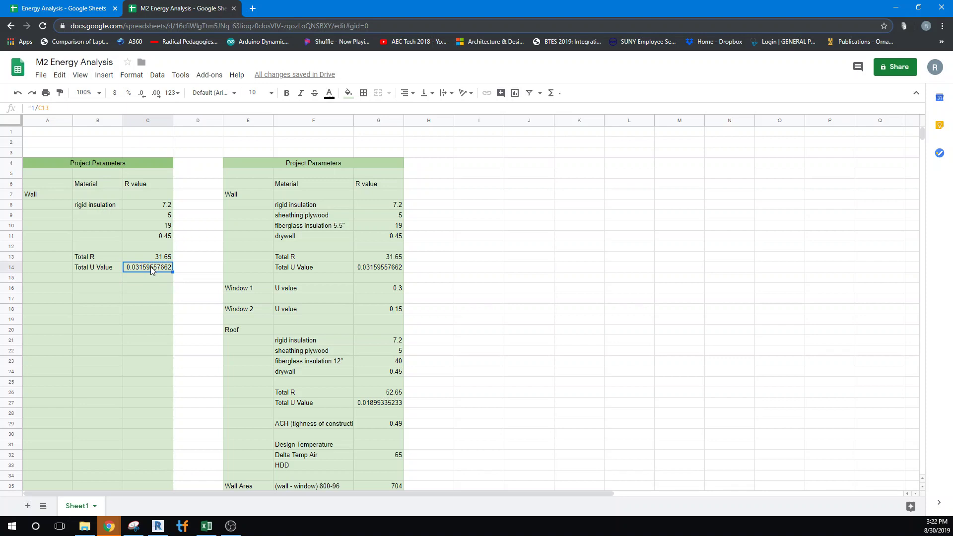
click(144, 97)
click(144, 98)
click(144, 98)
click(144, 99)
click(144, 98)
click(144, 98)
click(144, 98)
click(144, 99)
Examine the reference table's window U values, roof Total R and U formulas, ACH value and Delta Temp Air formula in column G
click(376, 290)
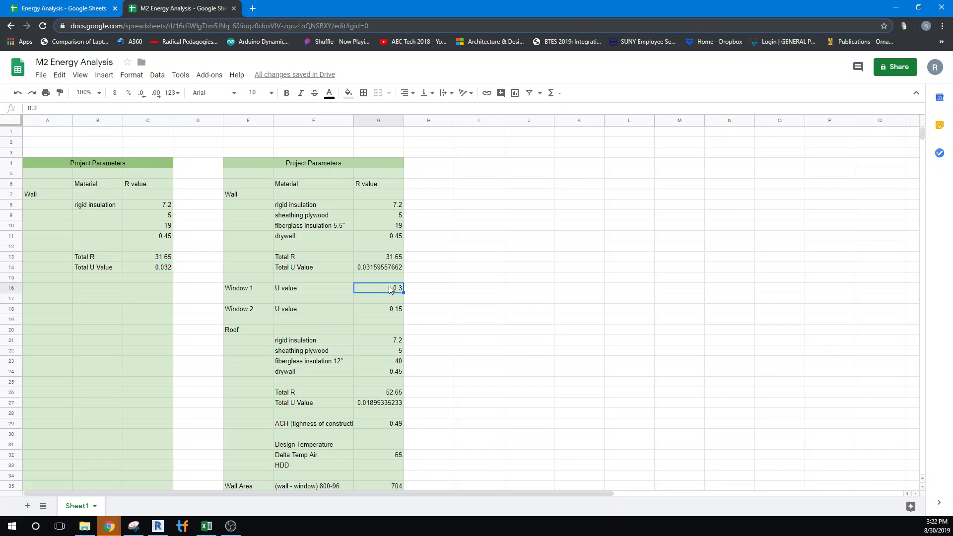
click(386, 314)
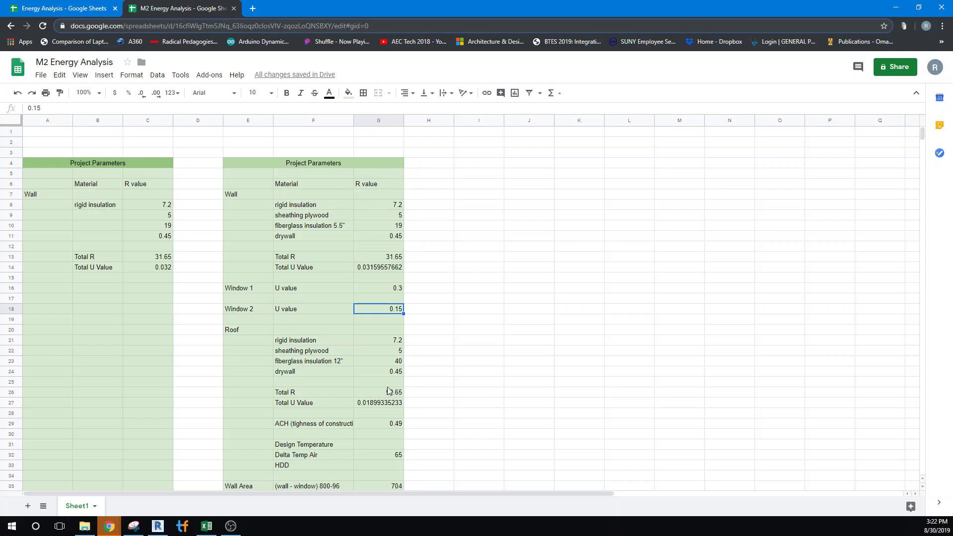
click(392, 404)
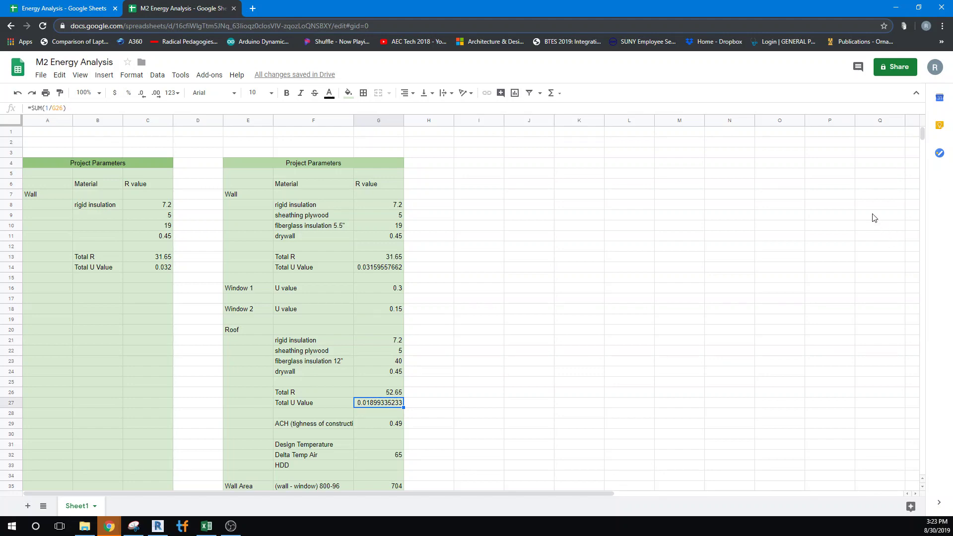
drag(924, 138, 923, 143)
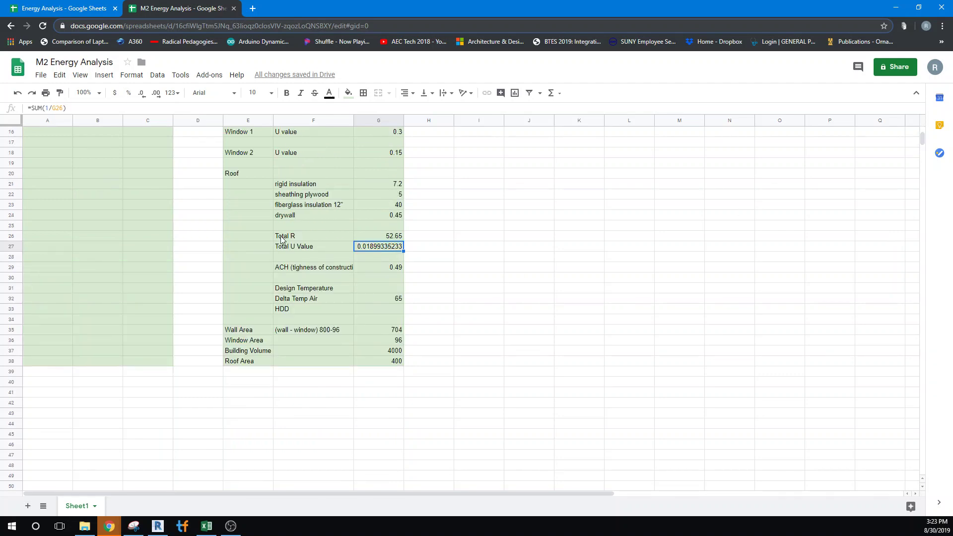
click(389, 238)
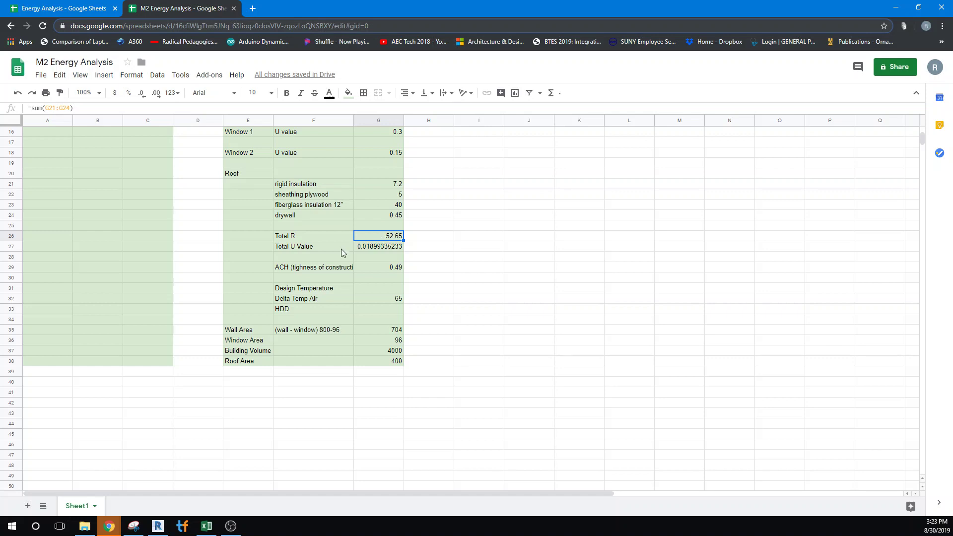
click(374, 248)
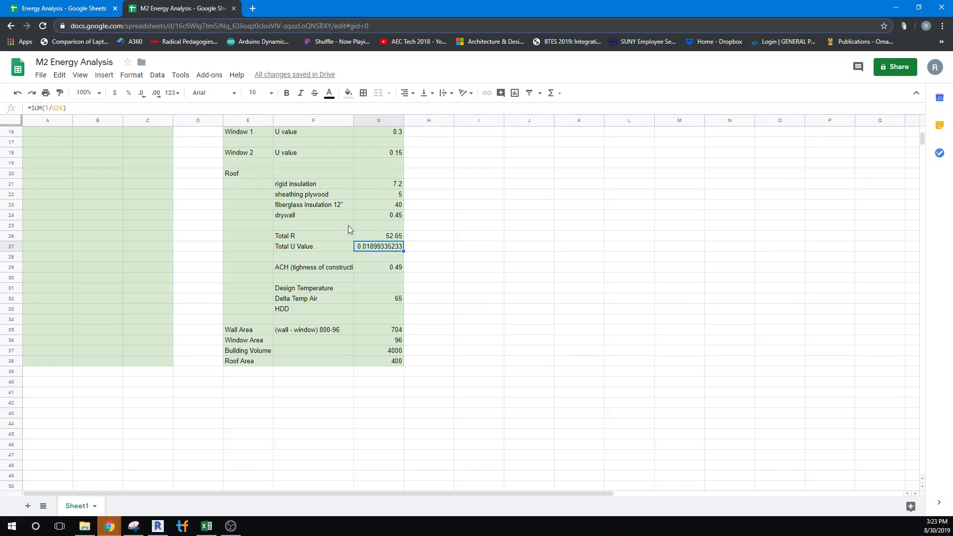
scroll(287, 164, up, 2)
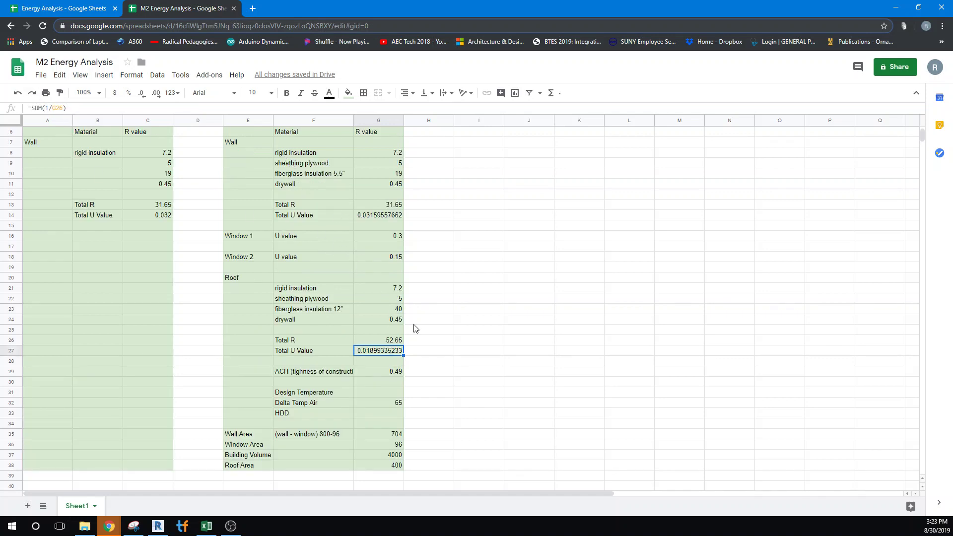
scroll(452, 368, down, 3)
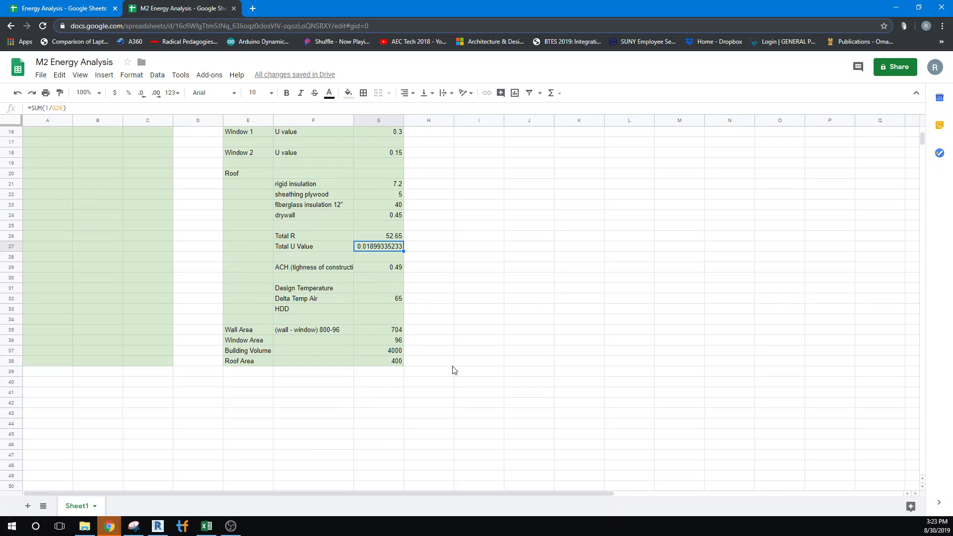
click(303, 267)
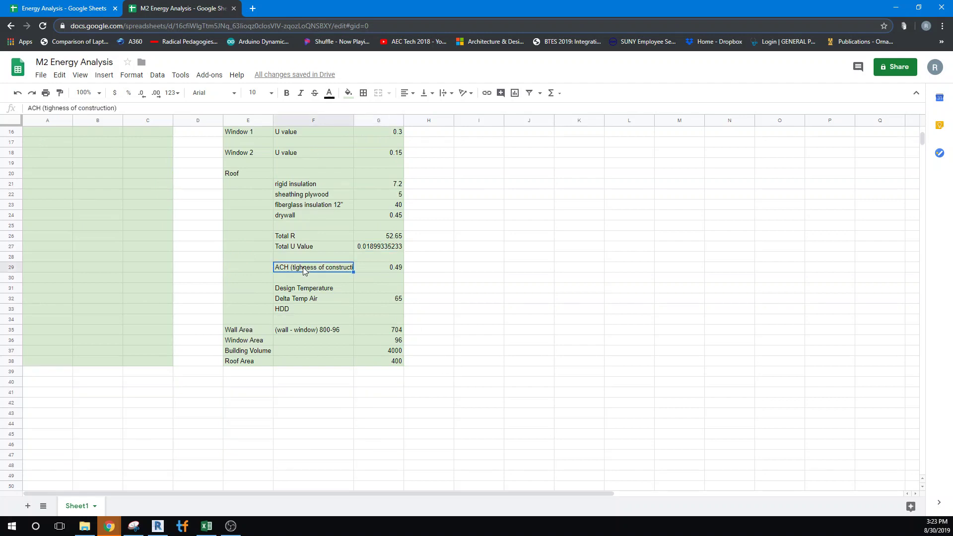
click(394, 267)
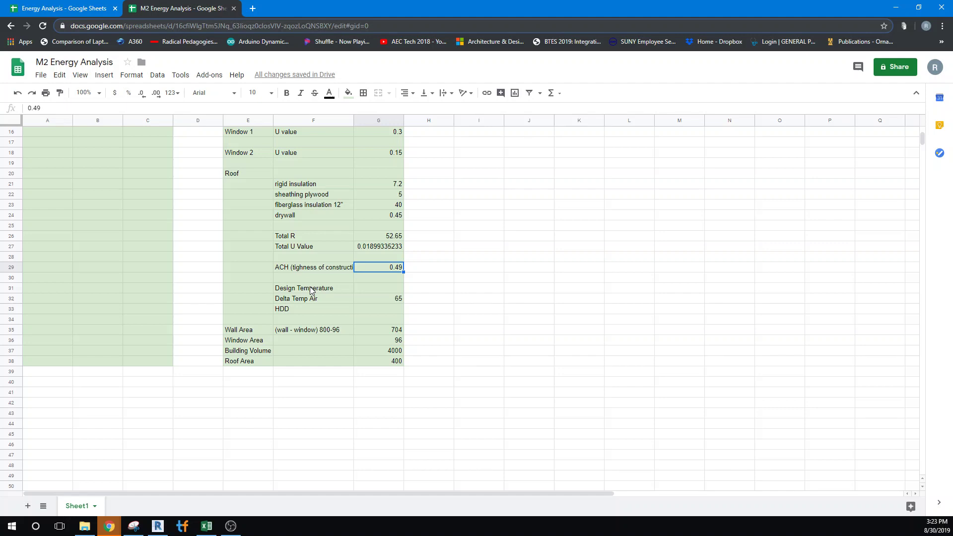
click(400, 300)
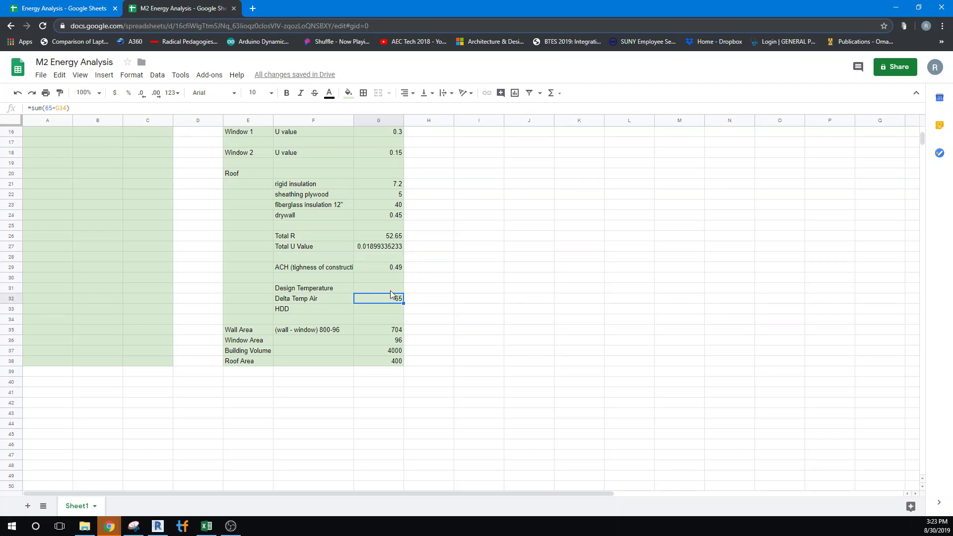
Try Design Temperature values of 0 and 40 in G31 of the reference table
click(390, 292)
text(0)
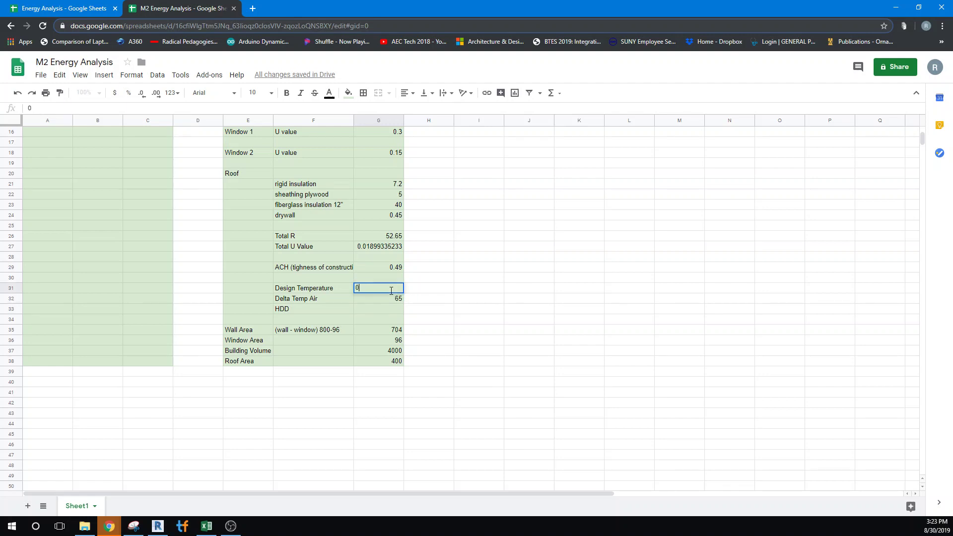
key(Return)
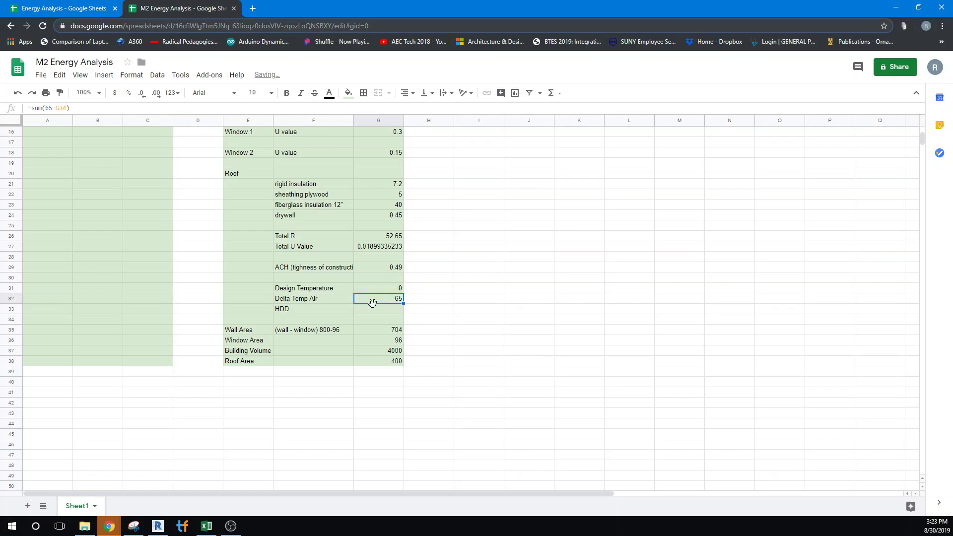
click(391, 287)
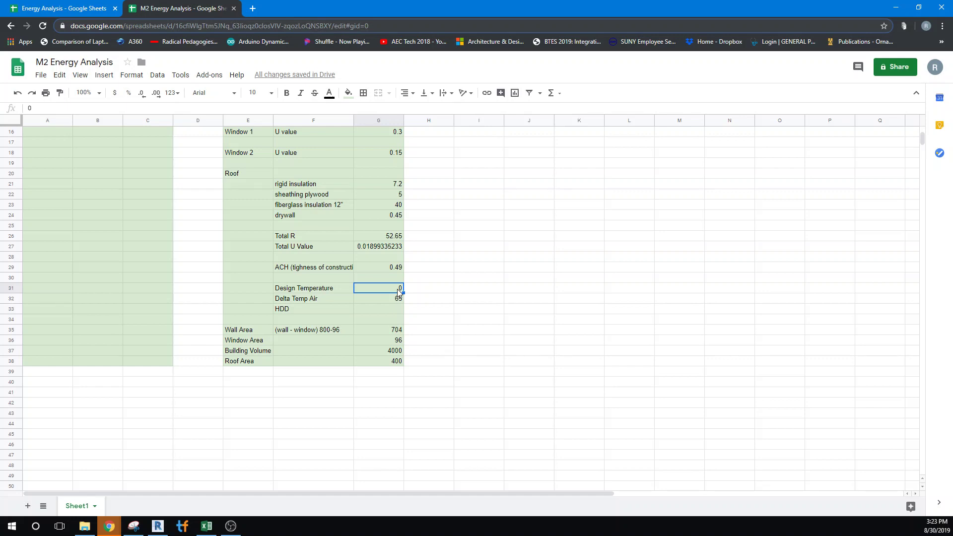
text(40)
key(Return)
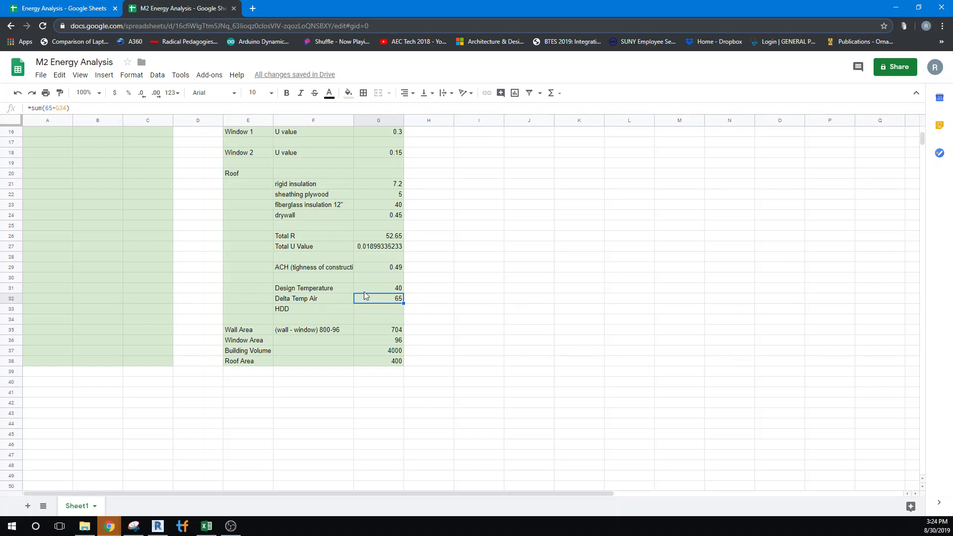
Correct the Delta Temp Air formula in G32 to =sum(65-G31) so it refers to the Design Temperature
click(382, 291)
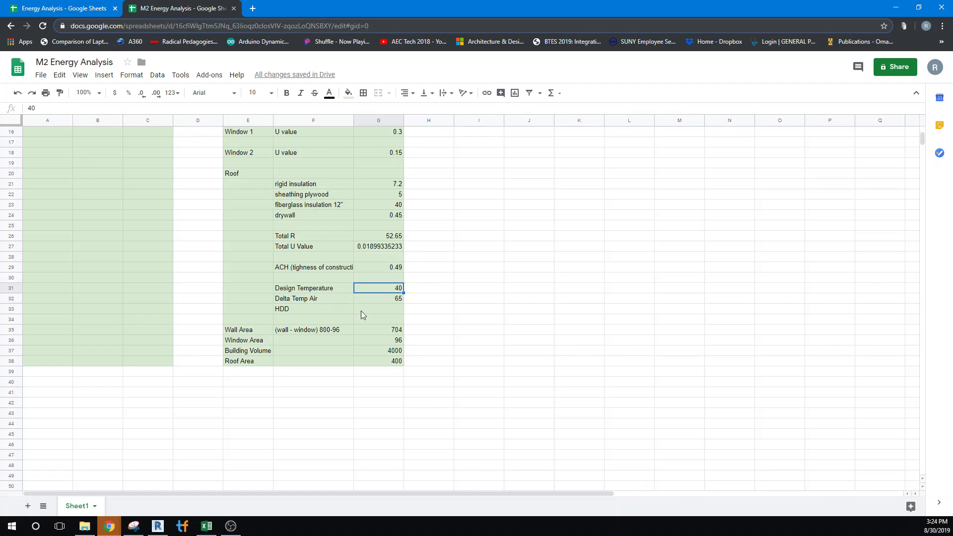
click(374, 300)
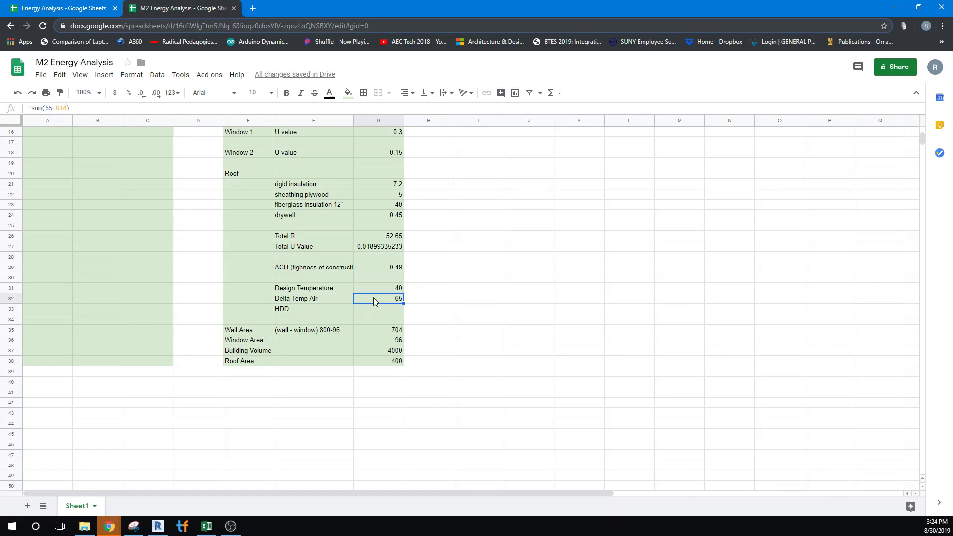
click(65, 107)
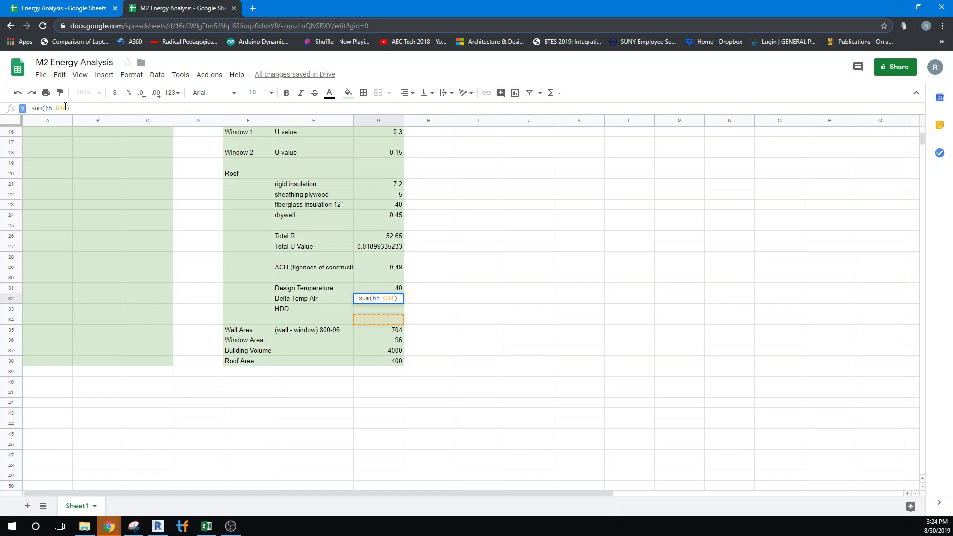
drag(65, 108, 69, 107)
text(1)
click(453, 313)
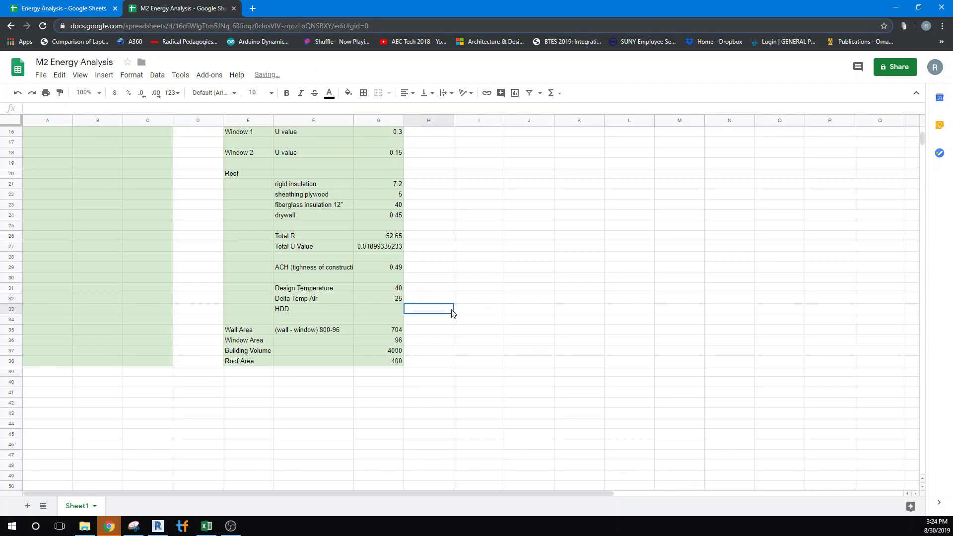
Set the Design Temperature in G31 to 0
click(398, 288)
text(0)
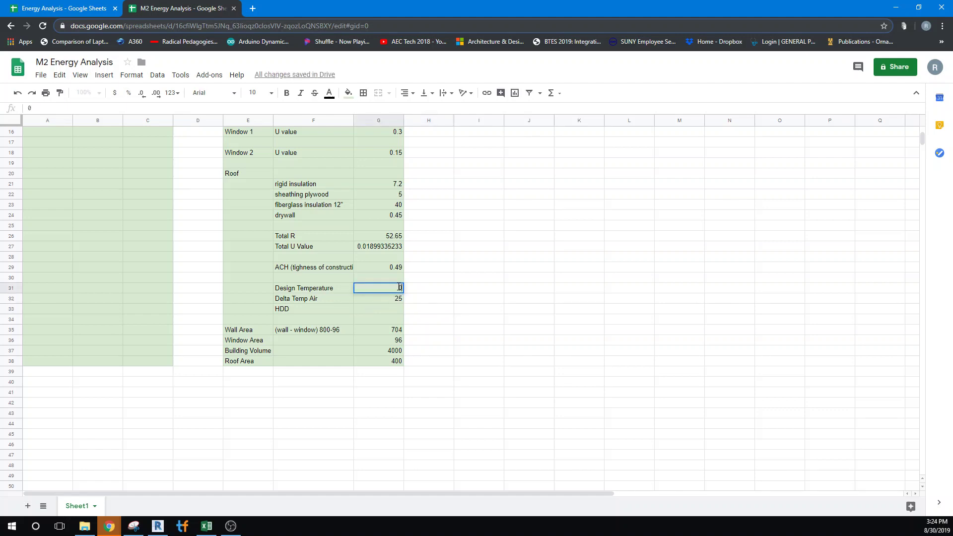
key(Return)
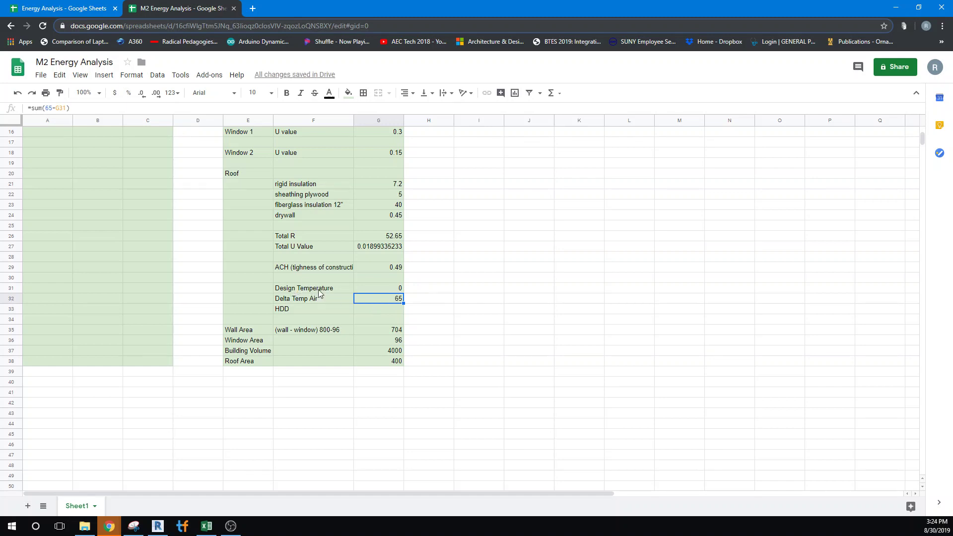
click(394, 312)
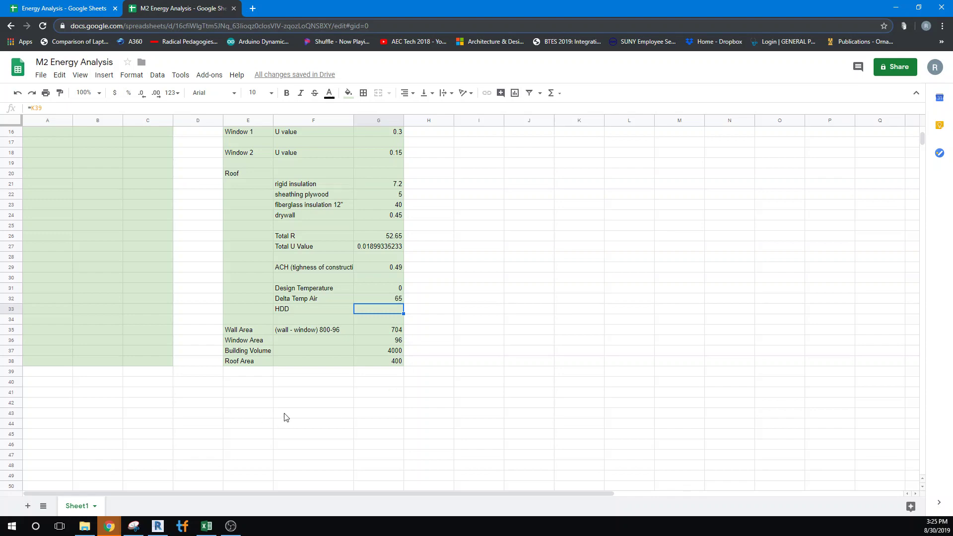
scroll(283, 414, up, 5)
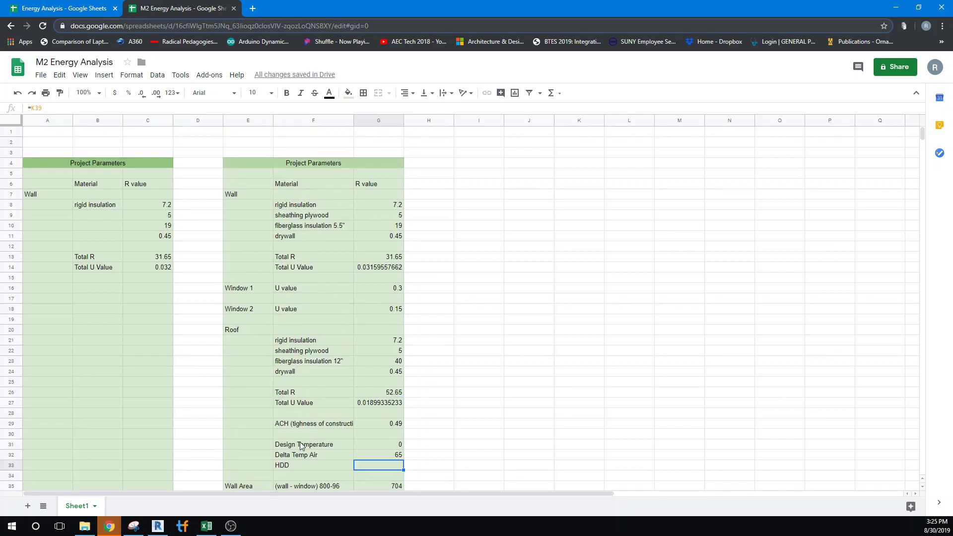
scroll(441, 419, down, 3)
scroll(441, 419, up, 3)
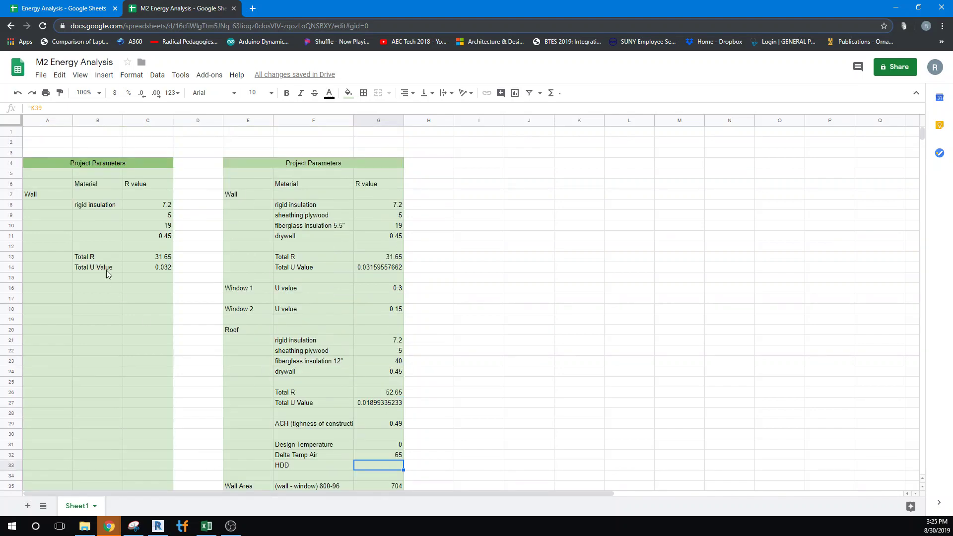